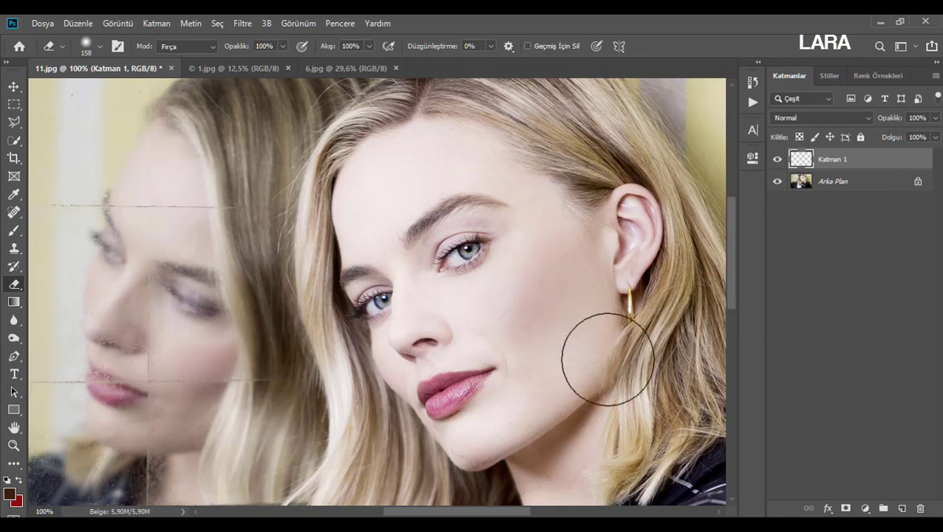
# Set the eraser to a size of 39 px, 0% hardness and 30% opacity
pyautogui.rightClick(466, 379)
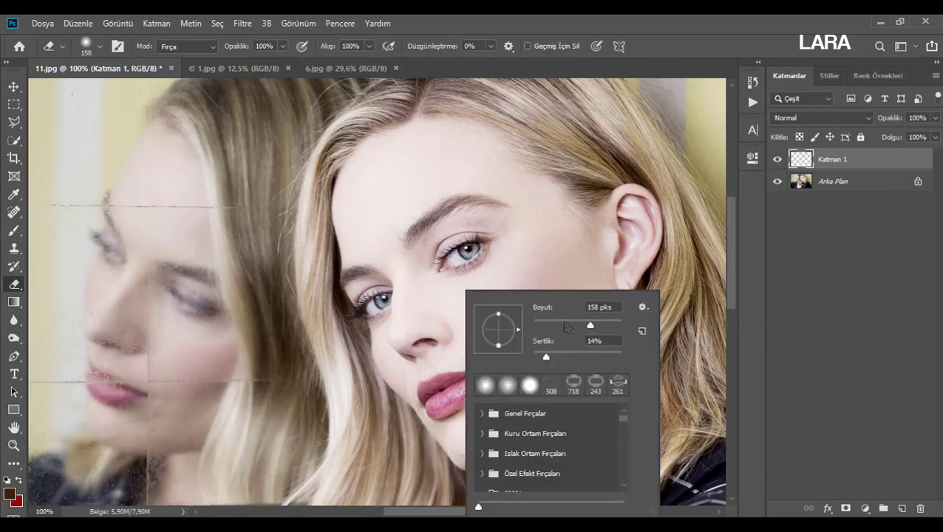
pyautogui.click(599, 307)
pyautogui.write('39')
pyautogui.press('Return')
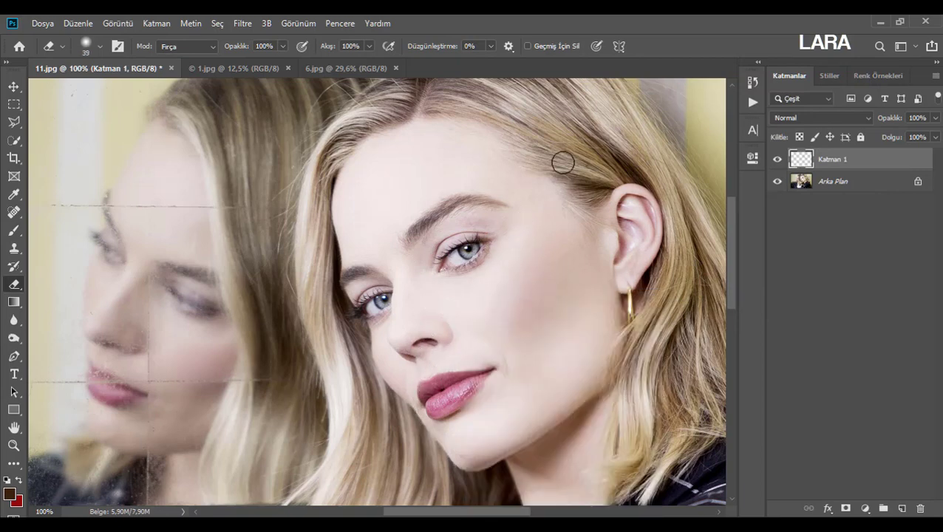
pyautogui.rightClick(576, 193)
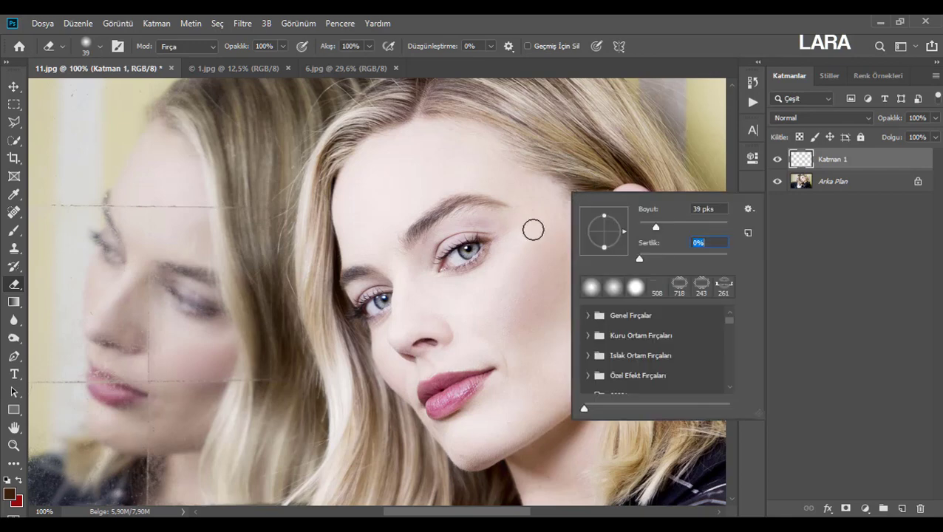
pyautogui.press('Return')
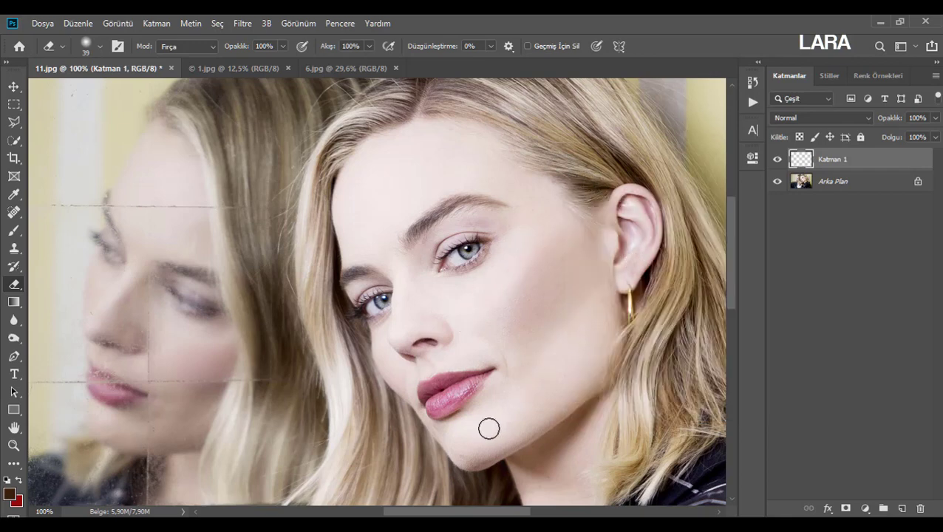
pyautogui.write('30')
pyautogui.press('Return')
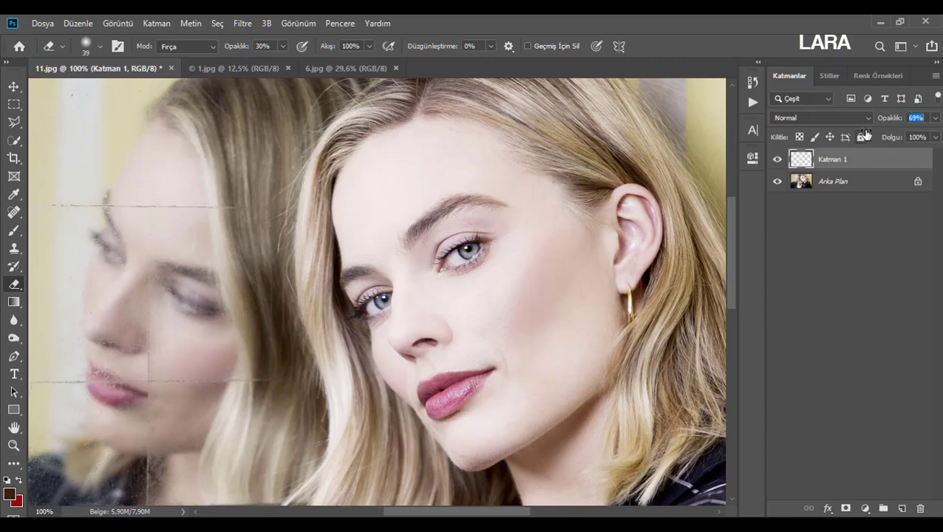
# Set the cheek shading layer's opacity to 95% and place a copy of it slightly lower toward the ear
pyautogui.press('Return')
pyautogui.press('v')
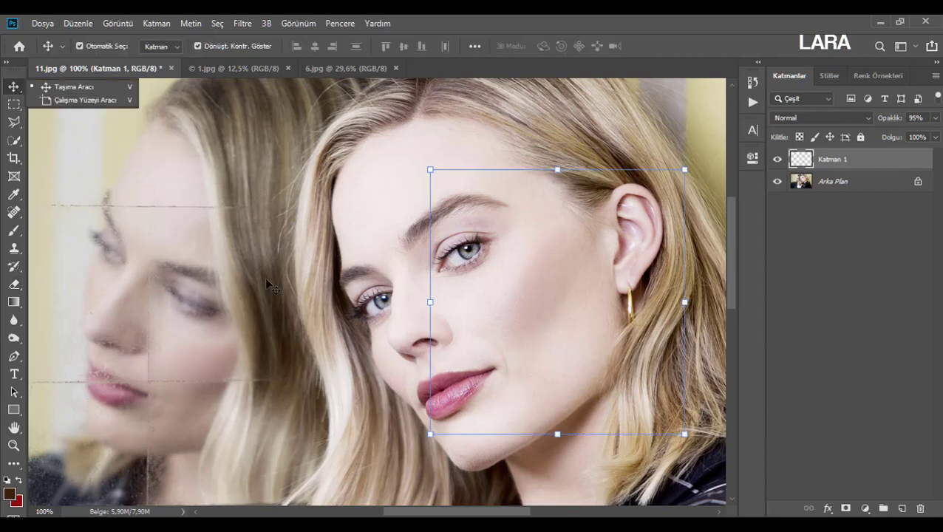
pyautogui.moveTo(560, 299); pyautogui.dragTo(586, 316)
pyautogui.press('e')
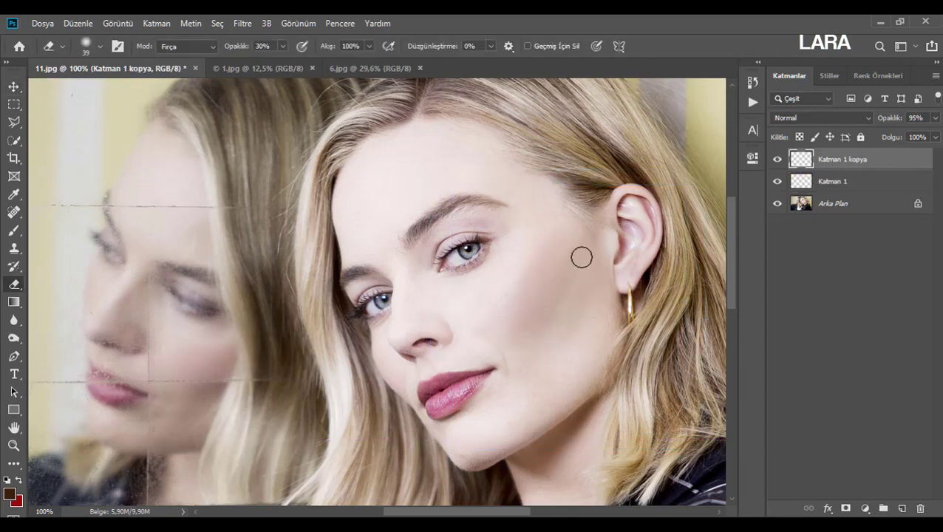
# Duplicate the copied shading layer once more and offset the new copy slightly down and to the right
pyautogui.press('v')
pyautogui.hotkey('ctrl', 'j')
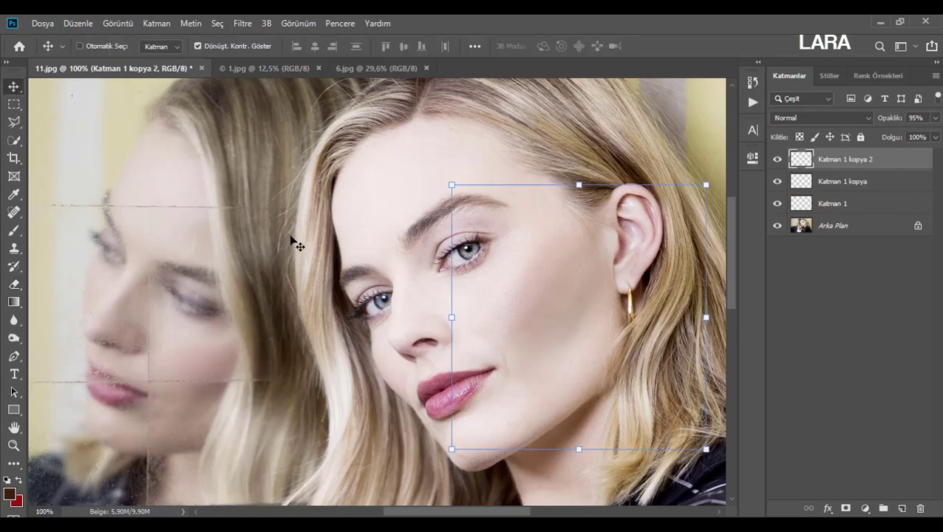
pyautogui.moveTo(293, 239); pyautogui.dragTo(308, 252)
pyautogui.press('e')
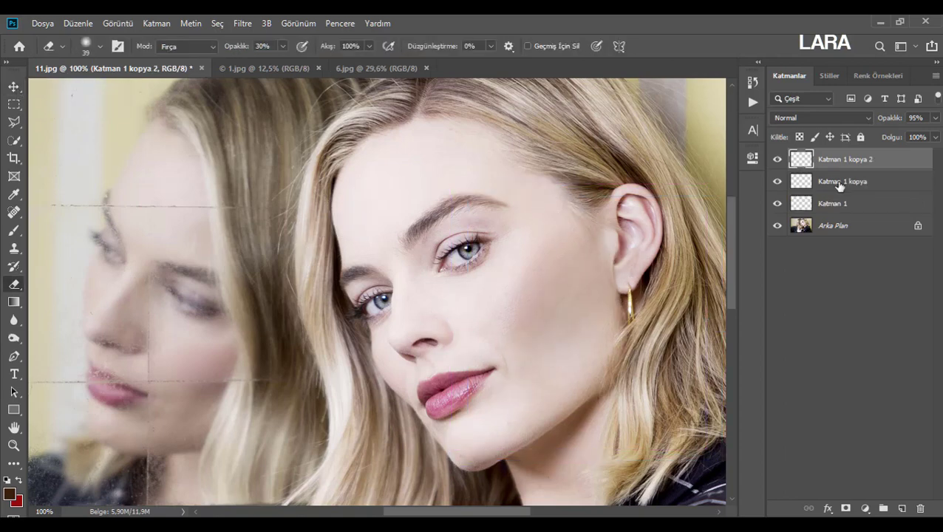
# Merge the original cheek shading layer and its two copies into one layer
pyautogui.click(813, 205)
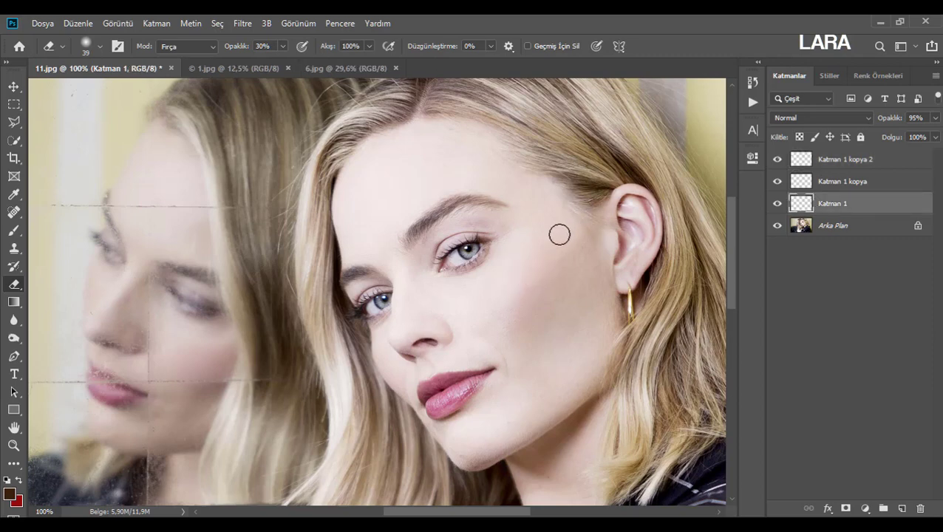
pyautogui.keyDown('shift'); pyautogui.click(848, 183); pyautogui.keyUp('shift')
pyautogui.keyDown('shift'); pyautogui.click(847, 159); pyautogui.keyUp('shift')
pyautogui.rightClick(847, 159)
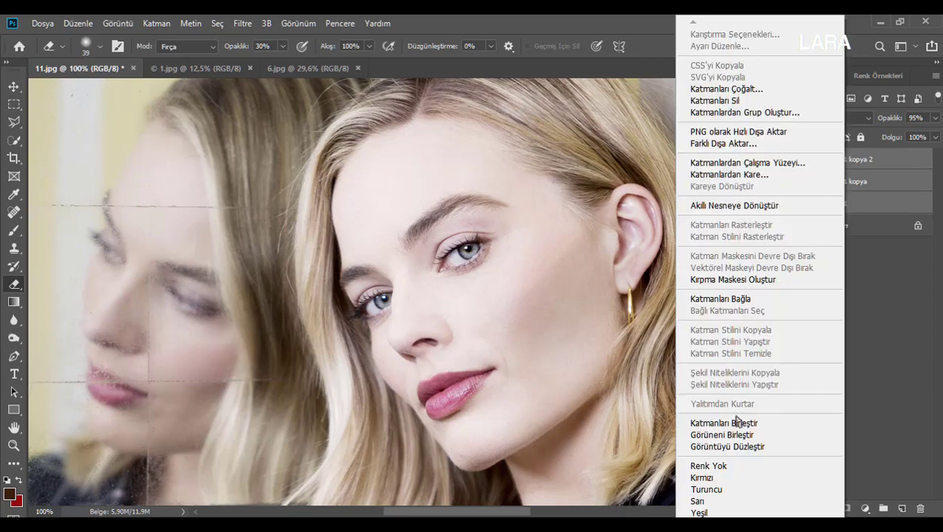
pyautogui.click(727, 424)
# Set the merged cheek shading layer's opacity to 62% and rotate it by about -6 degrees
pyautogui.press('v')
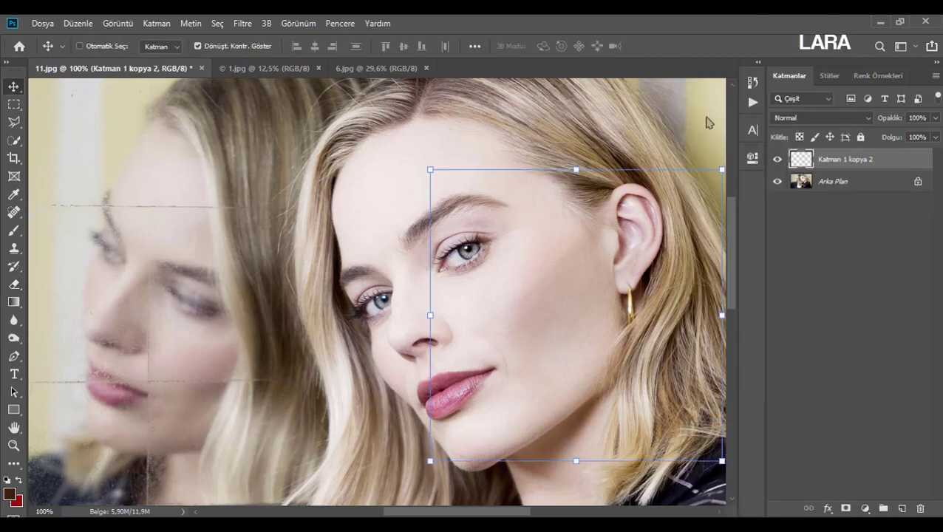
pyautogui.write('29')
pyautogui.press('Return')
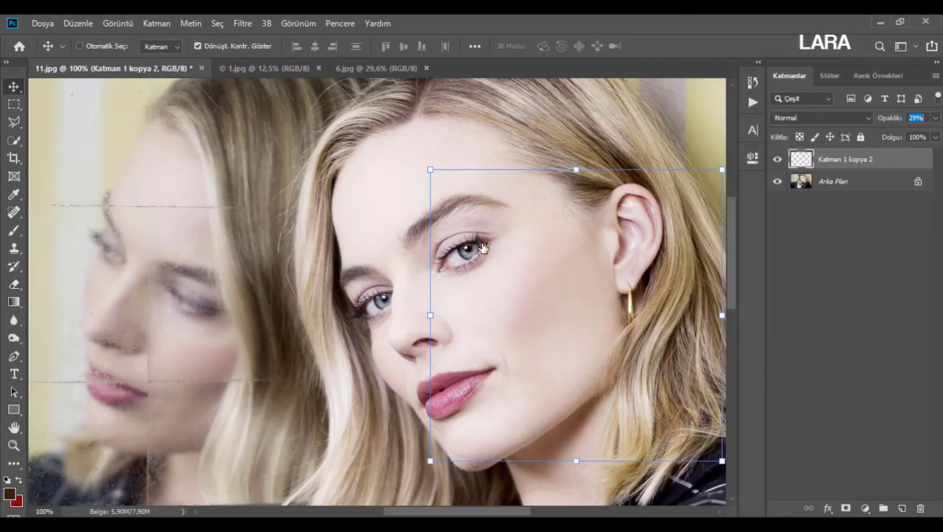
pyautogui.moveTo(507, 244); pyautogui.dragTo(551, 220)
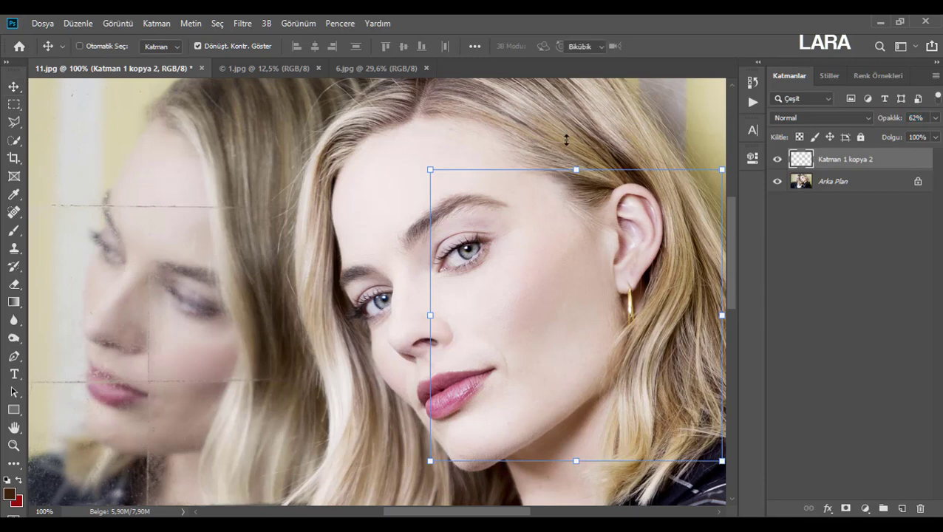
pyautogui.moveTo(564, 142); pyautogui.dragTo(548, 144)
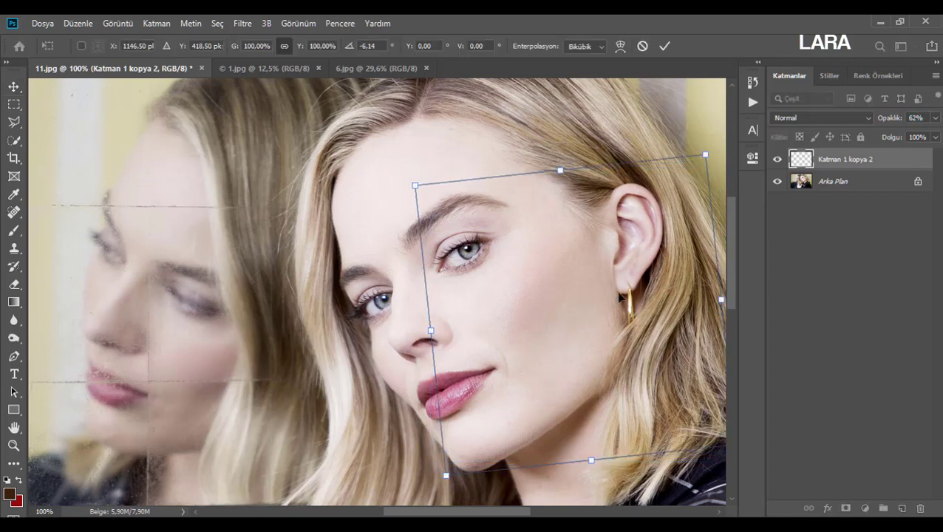
pyautogui.press('Return')
pyautogui.press('e')
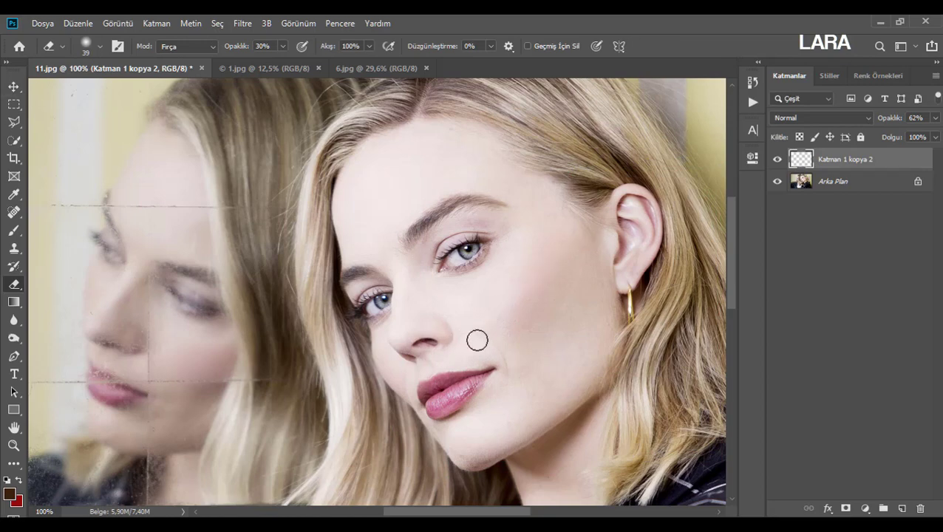
pyautogui.press('v')
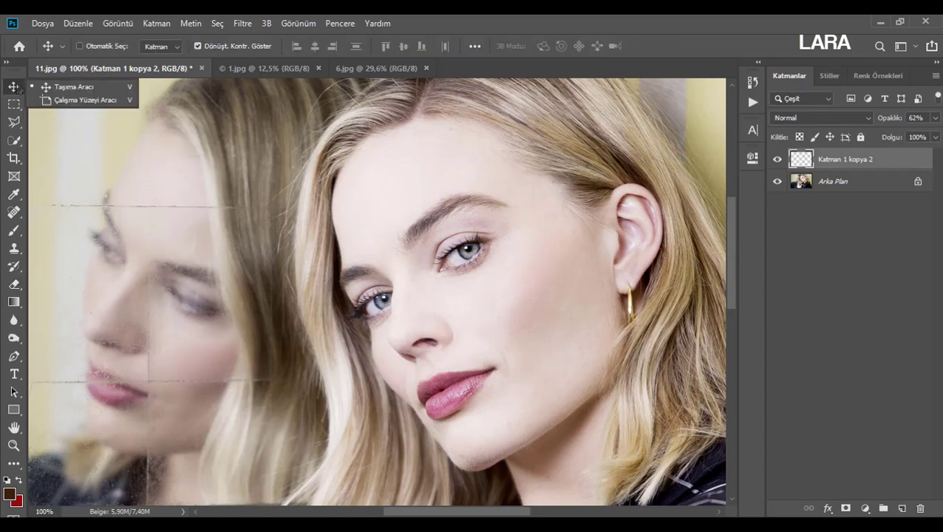
# On a new layer, paint a short white (ffffff) brush stroke along the cheekbone beside the eye
pyautogui.click(853, 417)
pyautogui.click(902, 509)
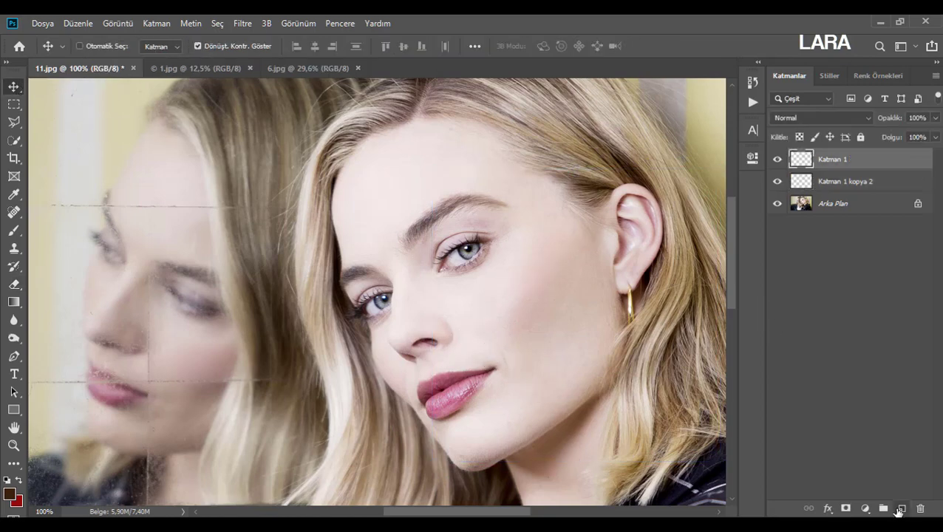
pyautogui.click(13, 230)
pyautogui.click(9, 494)
pyautogui.write('ffffff')
pyautogui.press('Return')
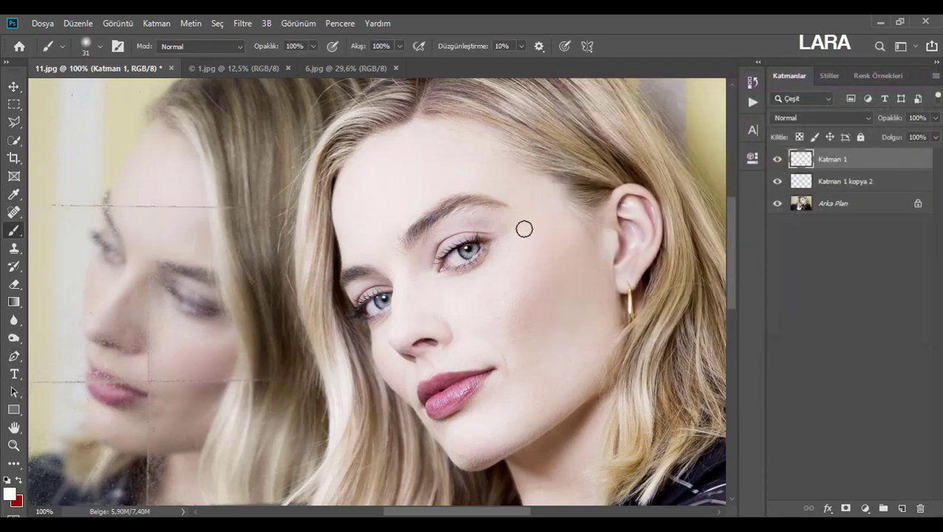
pyautogui.moveTo(552, 233); pyautogui.dragTo(527, 264)
# Apply a Gaussian Blur with an 18 px radius to the white cheekbone stroke
pyautogui.click(242, 23)
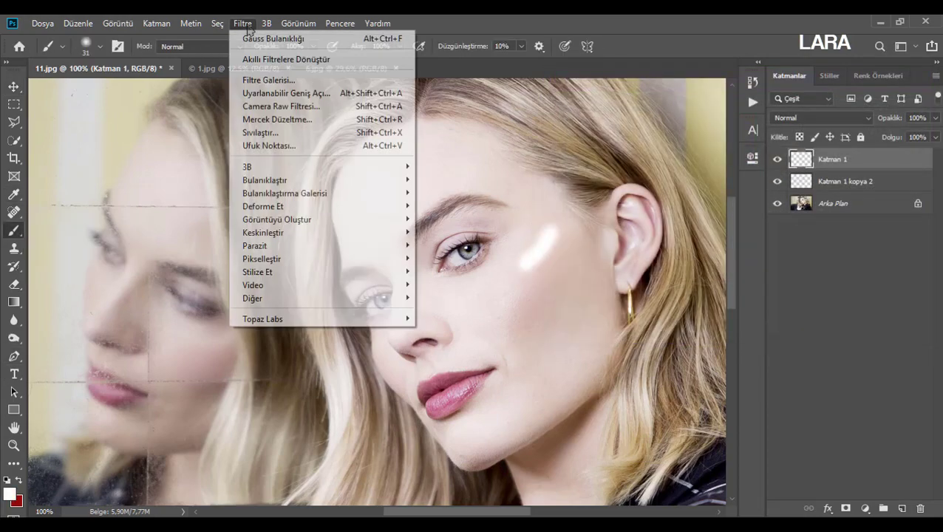
pyautogui.moveTo(299, 181)
pyautogui.click(441, 219)
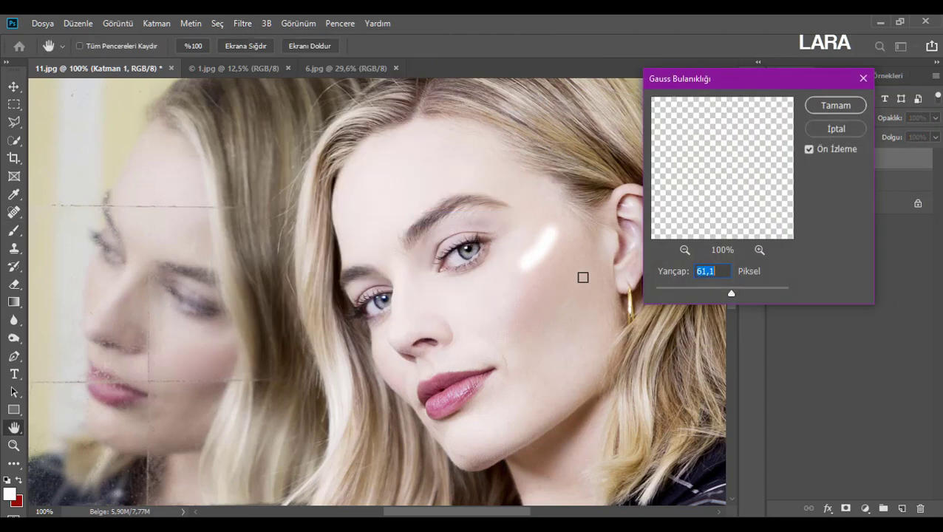
pyautogui.moveTo(706, 294); pyautogui.dragTo(715, 296)
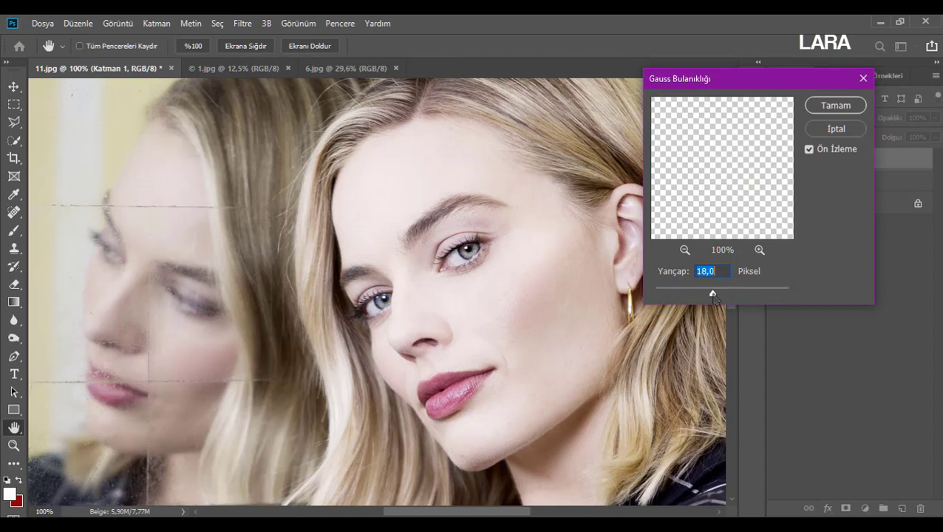
pyautogui.press('Return')
# Duplicate the blurred highlight layer and move the copy down and to the left on the cheek
pyautogui.press('v')
pyautogui.hotkey('ctrl', 'j')
pyautogui.moveTo(541, 274)
pyautogui.mouseDown()
pyautogui.moveTo(511, 296)
pyautogui.moveTo(518, 303)
pyautogui.mouseUp()
pyautogui.press('e')
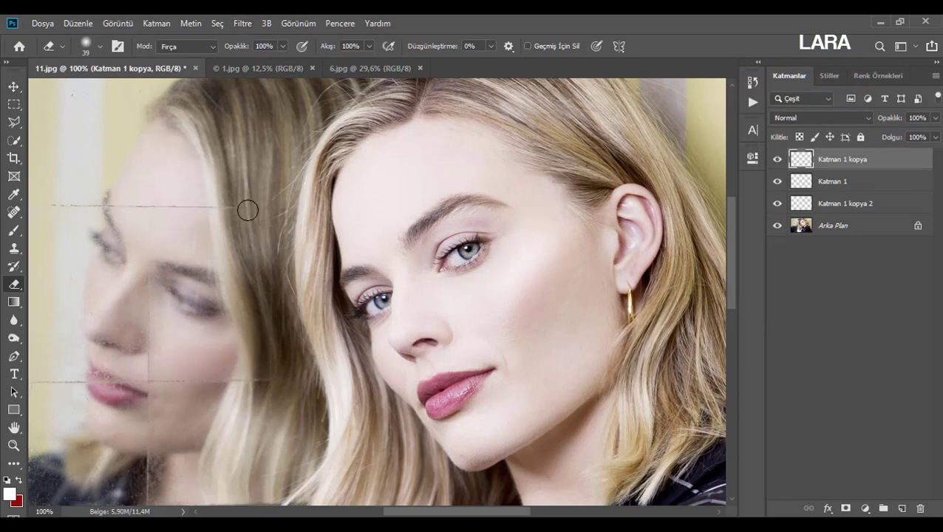
pyautogui.click(13, 86)
pyautogui.click(828, 355)
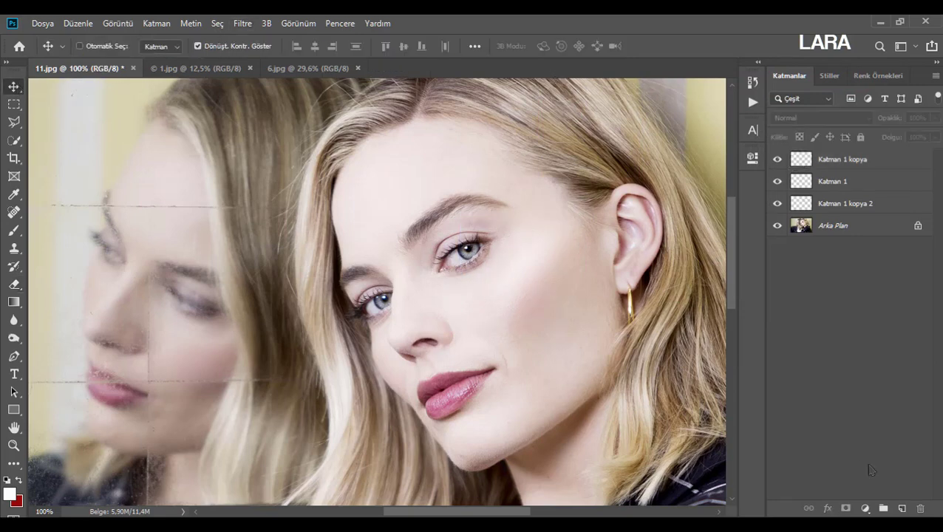
# Select both eyes on the background layer with elliptical selections and copy them to a new layer
pyautogui.hotkey('ctrl', '+')
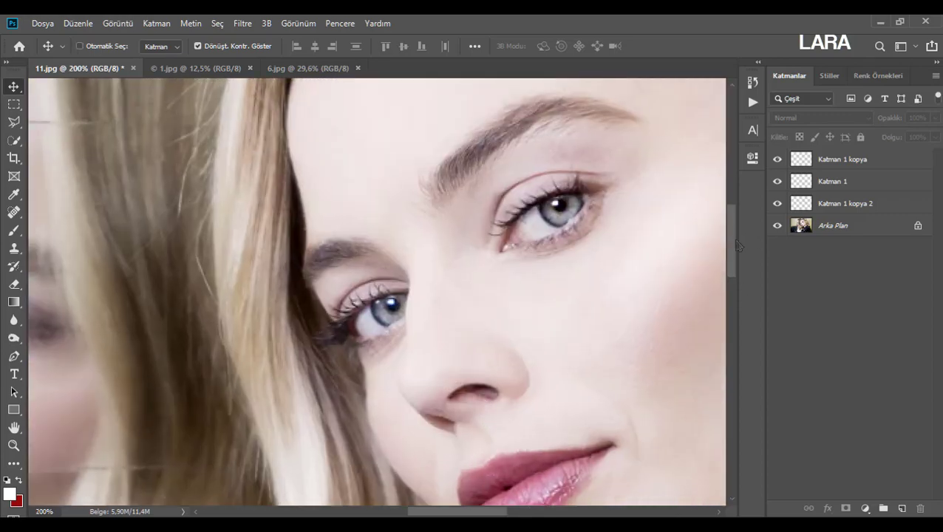
pyautogui.scroll(2, 739, 246)
pyautogui.click(13, 105)
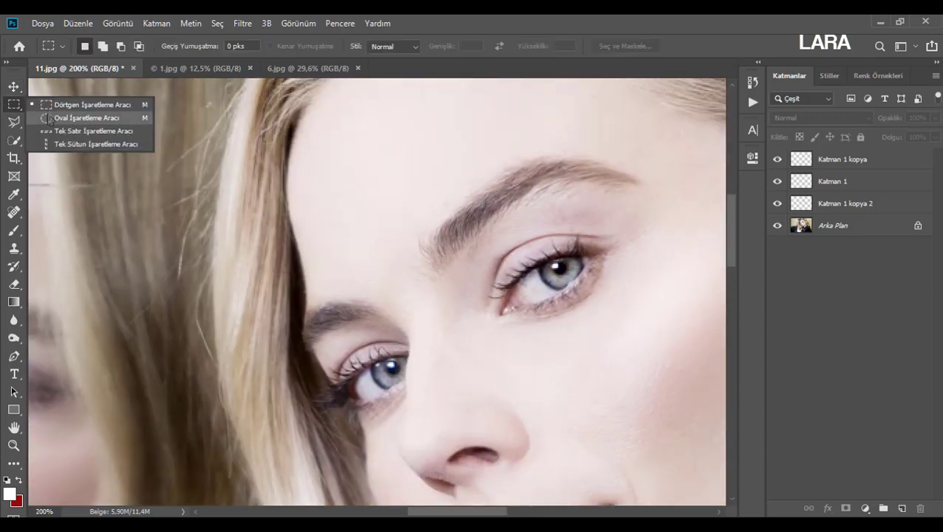
pyautogui.click(82, 118)
pyautogui.click(835, 228)
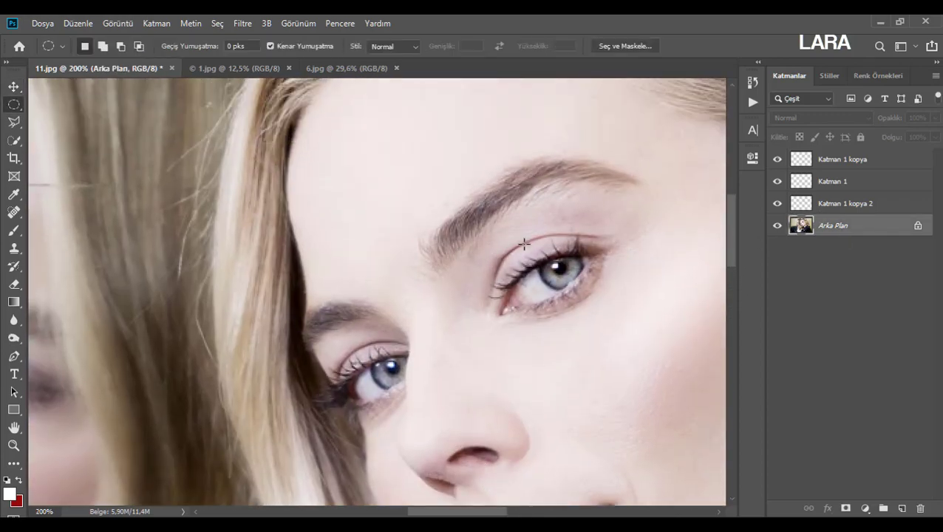
pyautogui.moveTo(524, 244); pyautogui.dragTo(599, 298)
pyautogui.moveTo(528, 249); pyautogui.dragTo(601, 298)
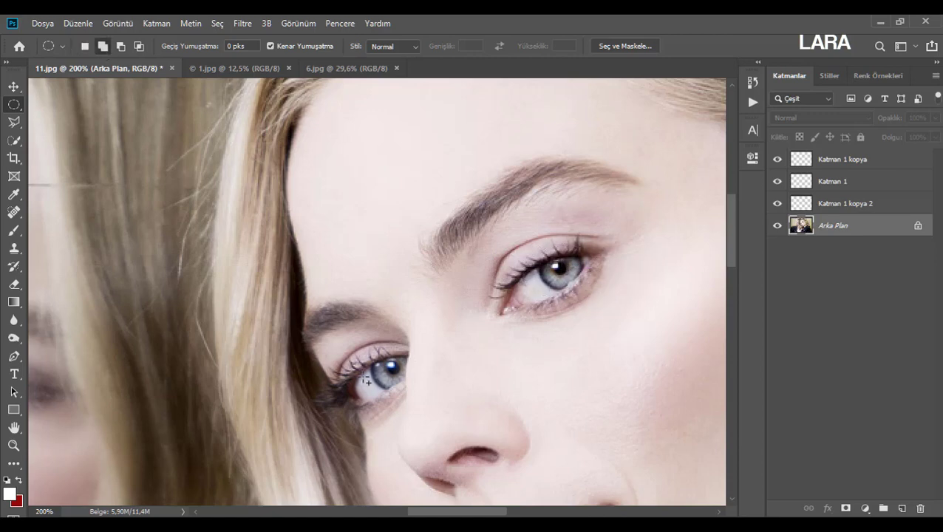
pyautogui.moveTo(357, 345); pyautogui.dragTo(421, 394)
pyautogui.hotkey('ctrl', 'j')
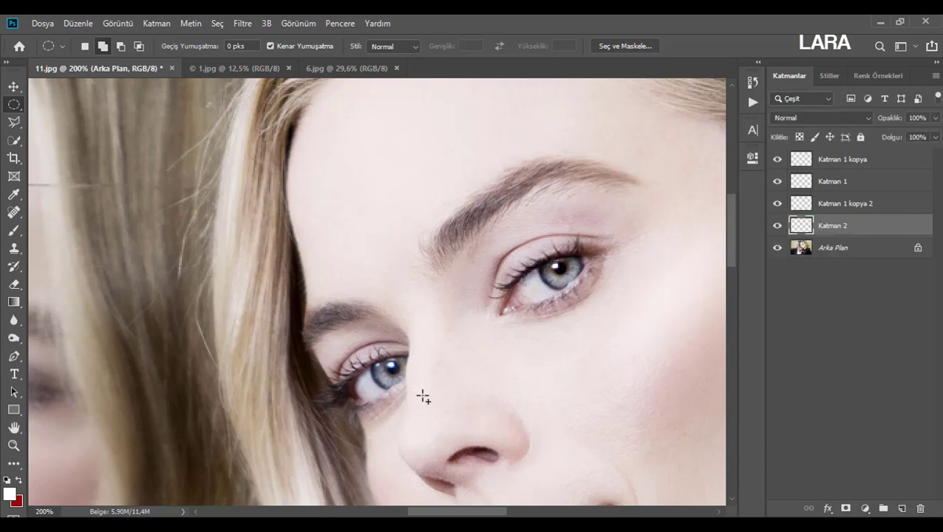
# Add a Hue/Saturation adjustment layer above the copied eyes layer and set its hue to +129
pyautogui.click(18, 90)
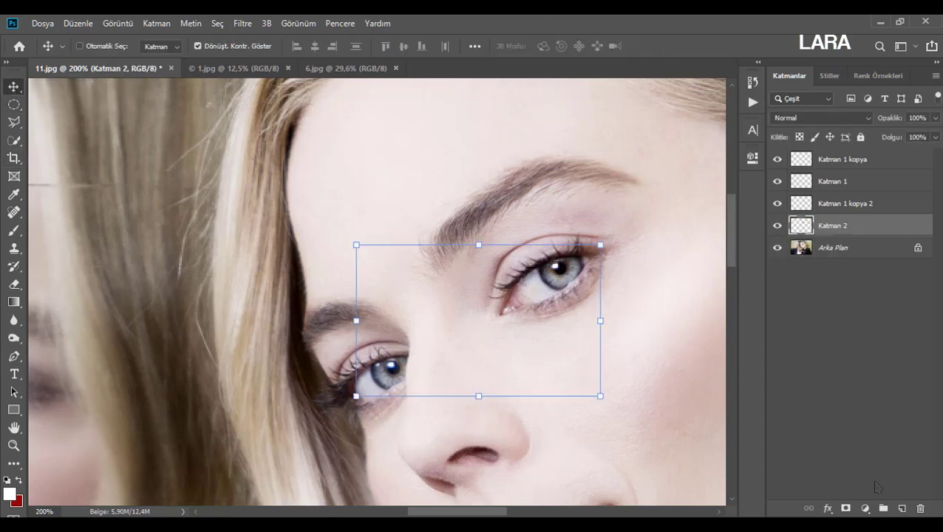
pyautogui.click(865, 509)
pyautogui.click(880, 372)
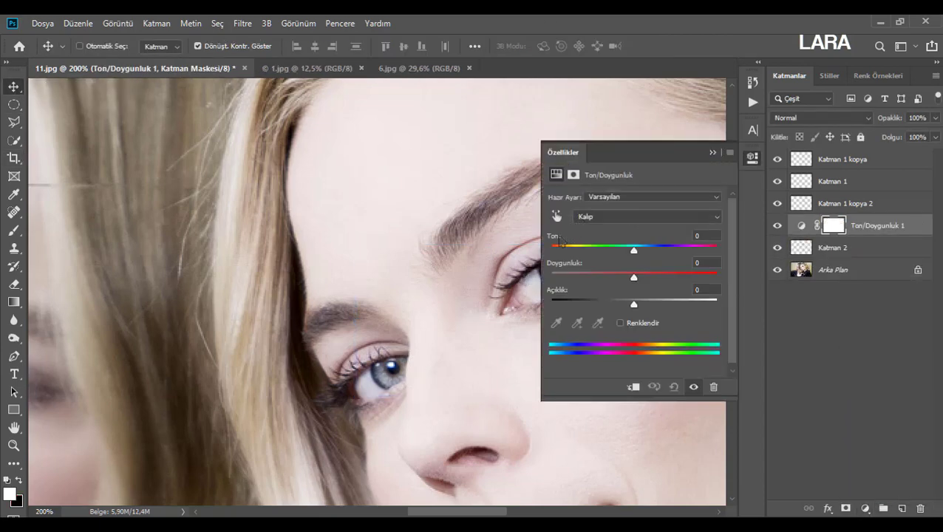
pyautogui.moveTo(563, 151); pyautogui.dragTo(199, 151)
pyautogui.moveTo(137, 236); pyautogui.dragTo(230, 261)
# Clip the Hue/Saturation adjustment to the copied eyes layer and set its hue to -4
pyautogui.rightClick(865, 232)
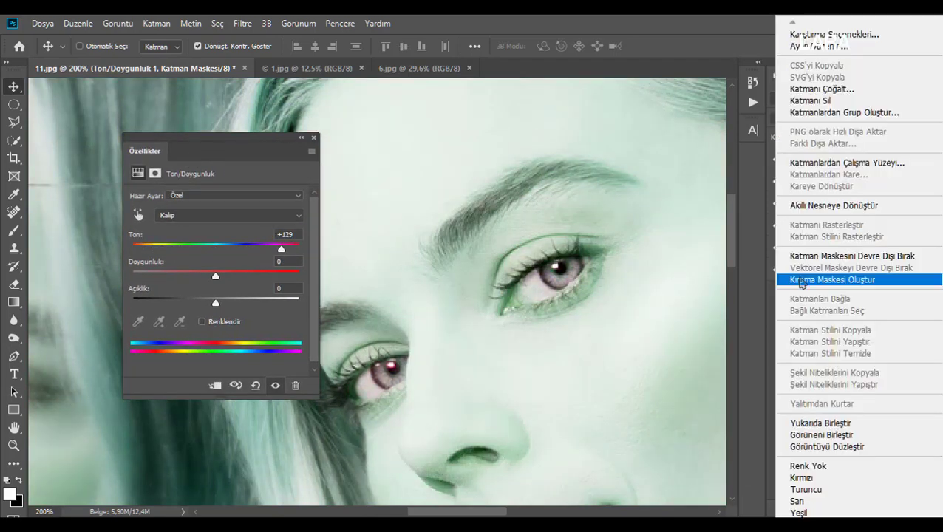
pyautogui.click(821, 281)
pyautogui.moveTo(134, 236); pyautogui.dragTo(42, 280)
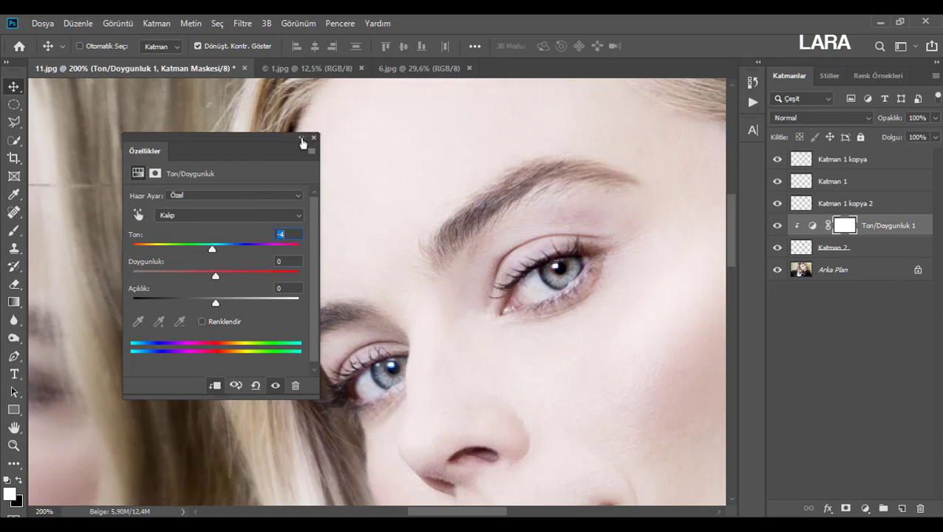
pyautogui.click(302, 139)
# Erase the eye-colour adjustment from the skin around both eyes on the Hue/Saturation layer's mask
pyautogui.press('e')
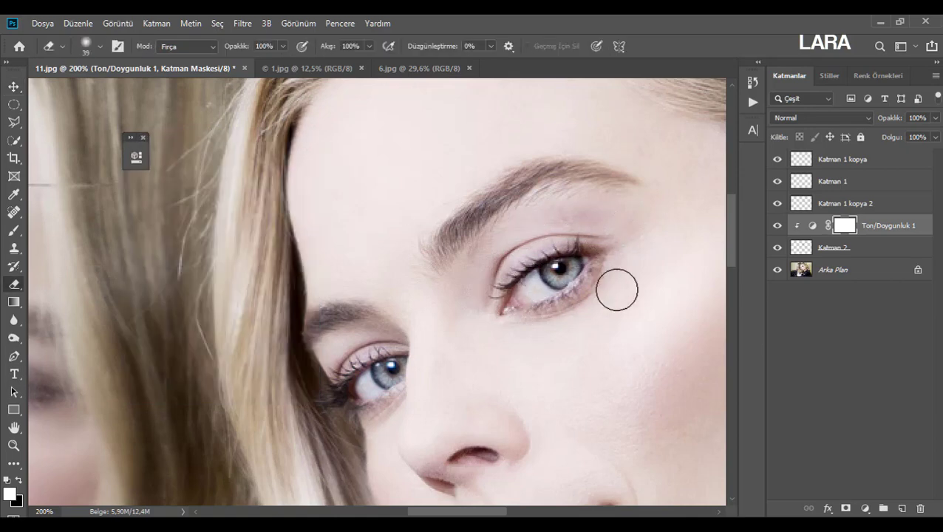
pyautogui.moveTo(343, 411)
pyautogui.mouseDown()
pyautogui.moveTo(342, 371)
pyautogui.moveTo(362, 345)
pyautogui.moveTo(403, 333)
pyautogui.mouseUp()
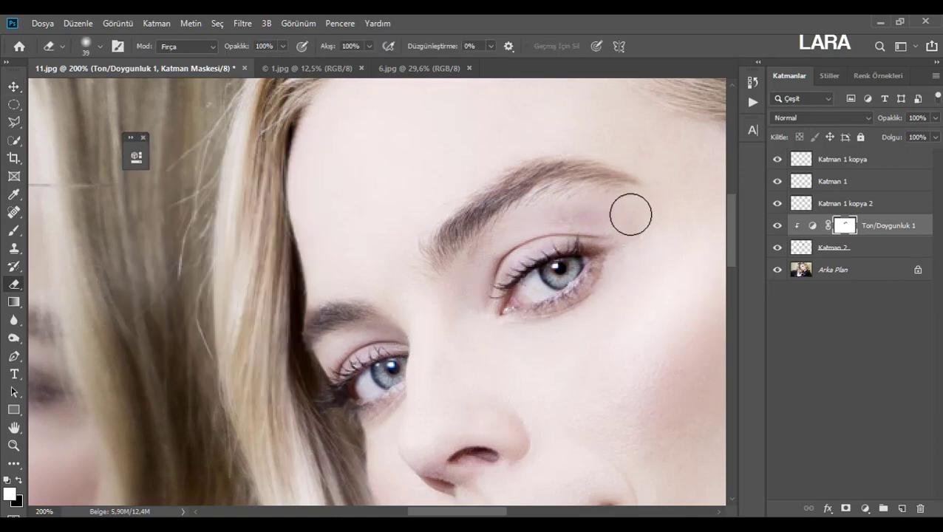
# Select the lips on the background layer with a rectangular selection and copy them to a new layer
pyautogui.scroll(-5, 740, 261)
pyautogui.click(886, 477)
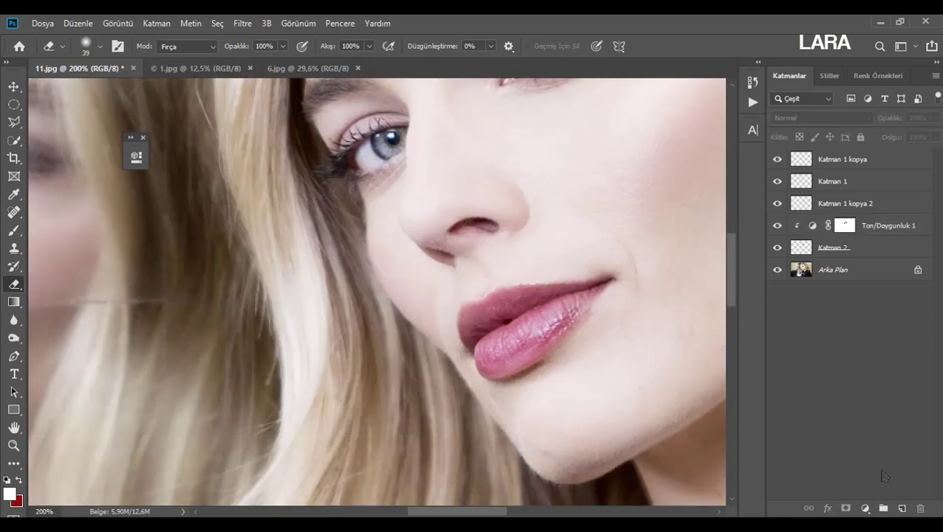
pyautogui.click(831, 269)
pyautogui.moveTo(14, 104); pyautogui.dragTo(74, 103)
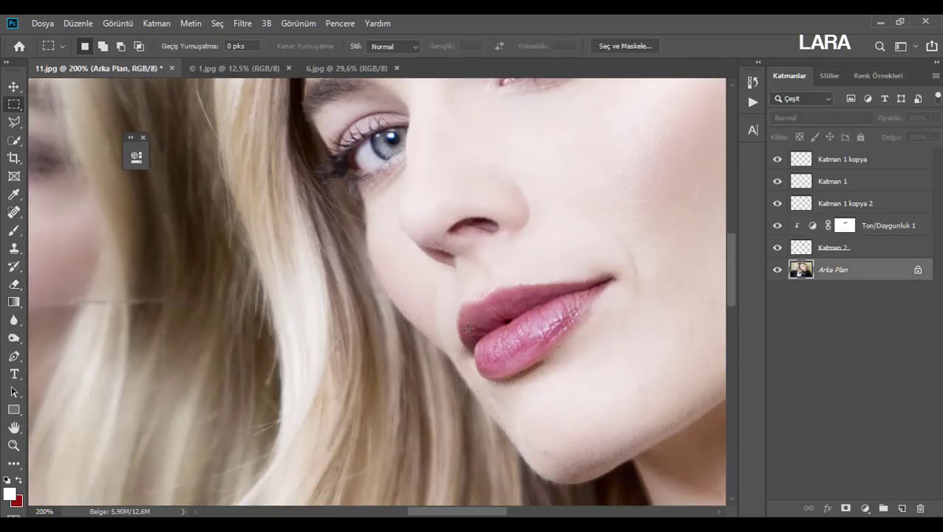
pyautogui.moveTo(402, 270); pyautogui.dragTo(653, 394)
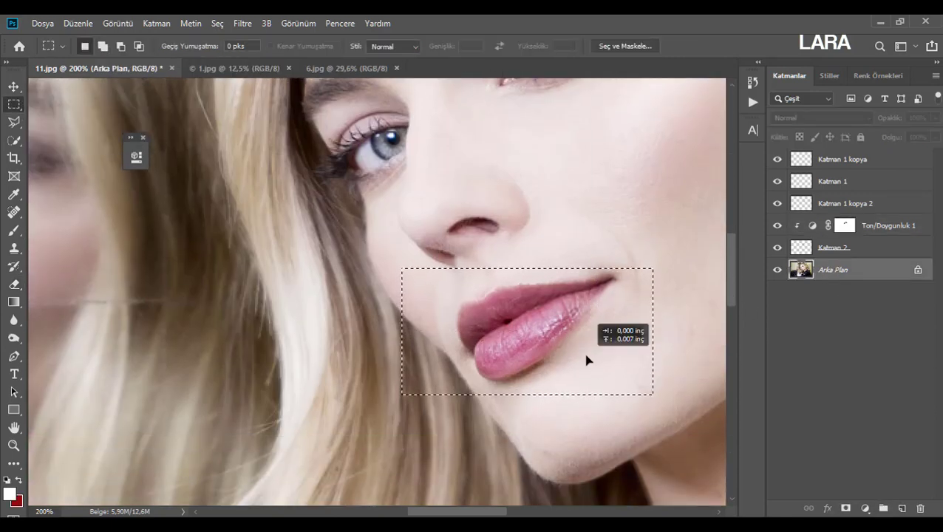
pyautogui.hotkey('ctrl', 'j')
pyautogui.press('v')
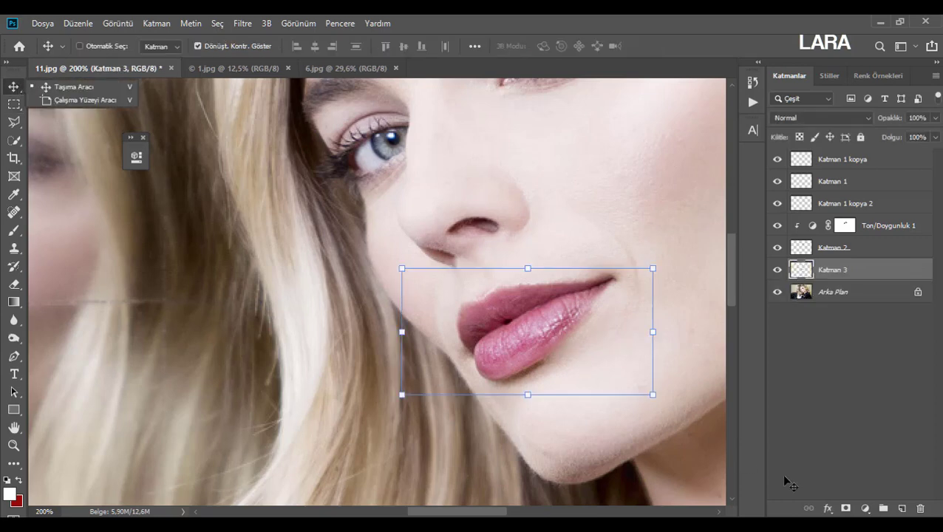
# Add a Hue/Saturation adjustment clipped to the copied lips layer and set its hue to -38
pyautogui.click(865, 508)
pyautogui.click(880, 372)
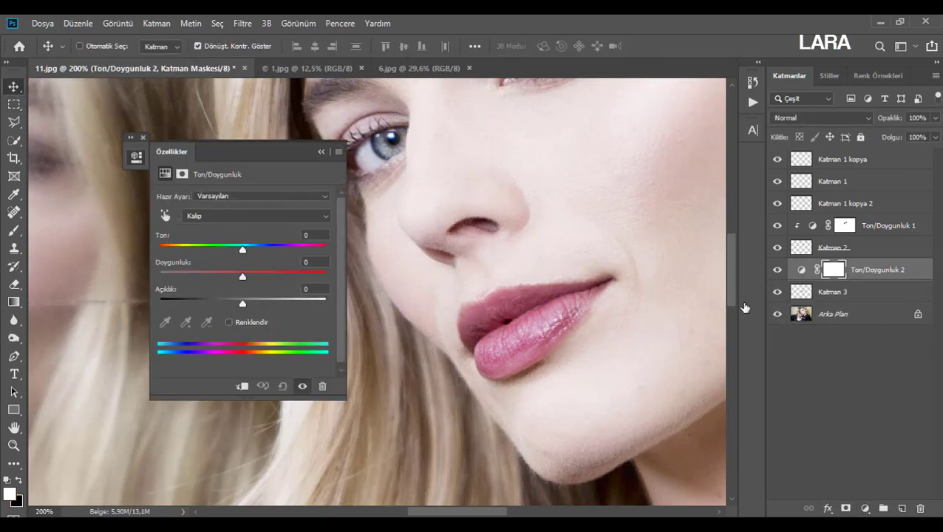
pyautogui.rightClick(870, 275)
pyautogui.click(834, 281)
pyautogui.moveTo(164, 244); pyautogui.dragTo(165, 297)
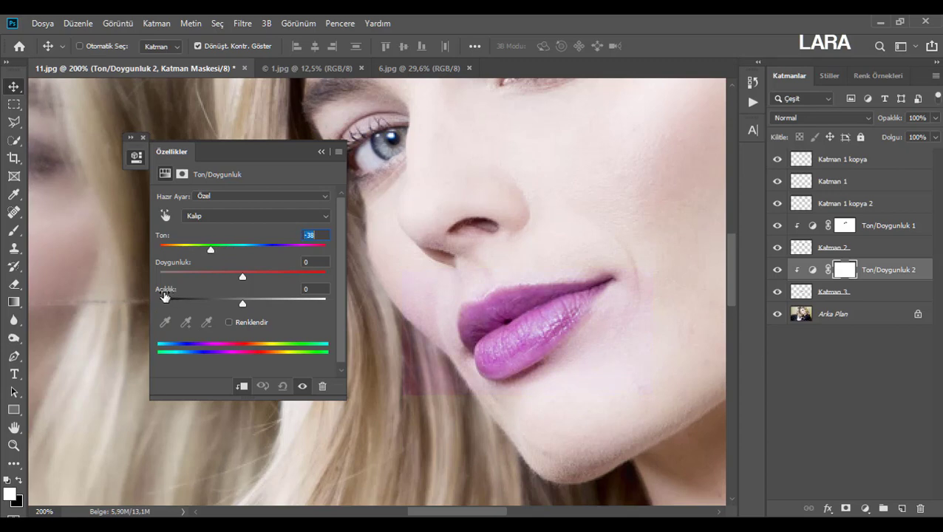
# Erase the purple tint from the skin and hair around the lips on the adjustment's mask
pyautogui.click(322, 152)
pyautogui.press('e')
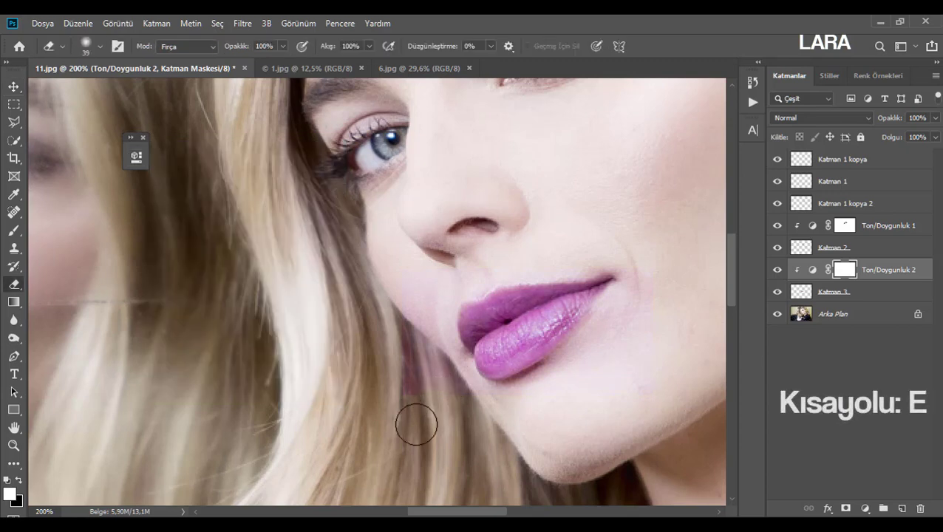
pyautogui.moveTo(452, 395)
pyautogui.mouseDown()
pyautogui.moveTo(410, 330)
pyautogui.moveTo(462, 388)
pyautogui.mouseUp()
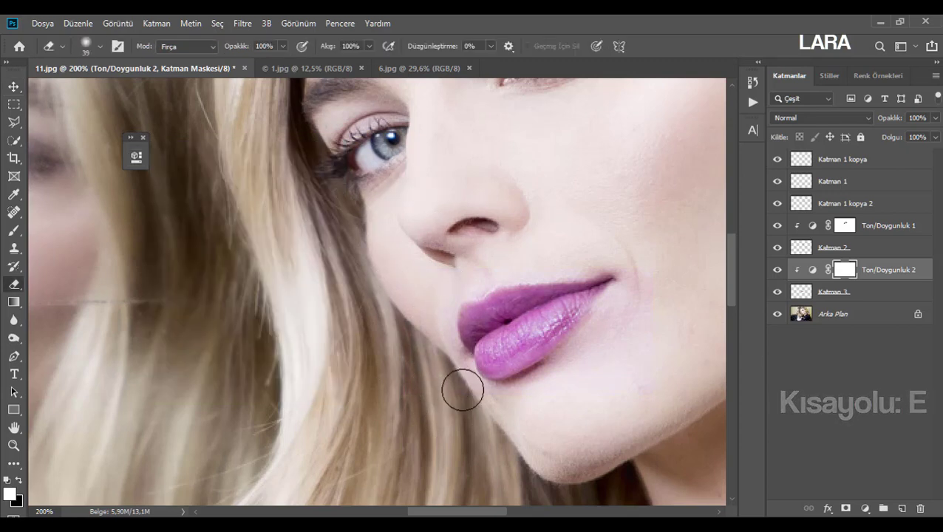
pyautogui.moveTo(594, 249); pyautogui.dragTo(602, 254)
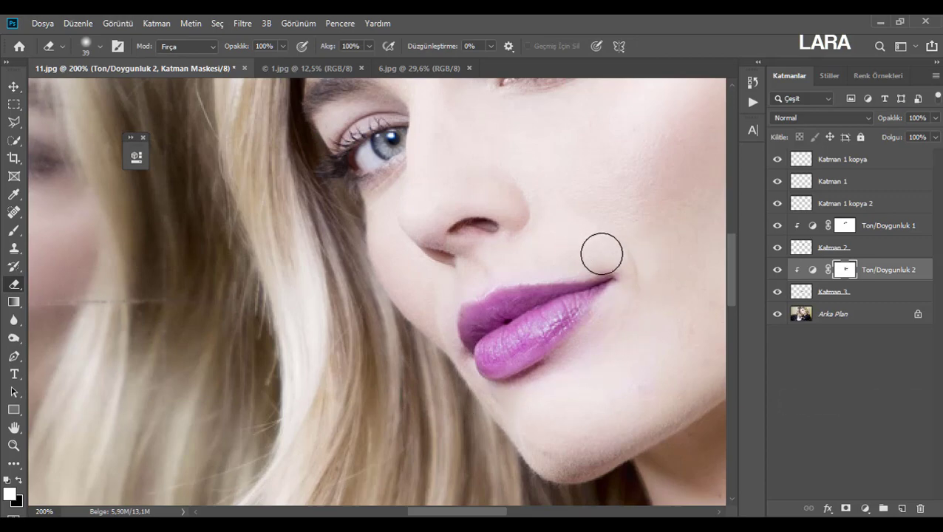
# Create a new empty layer at the top of the layer stack for the eyeshadow
pyautogui.hotkey('ctrl', '-')
pyautogui.hotkey('ctrl', '+')
pyautogui.scroll(5, 603, 252)
pyautogui.click(785, 389)
pyautogui.click(903, 510)
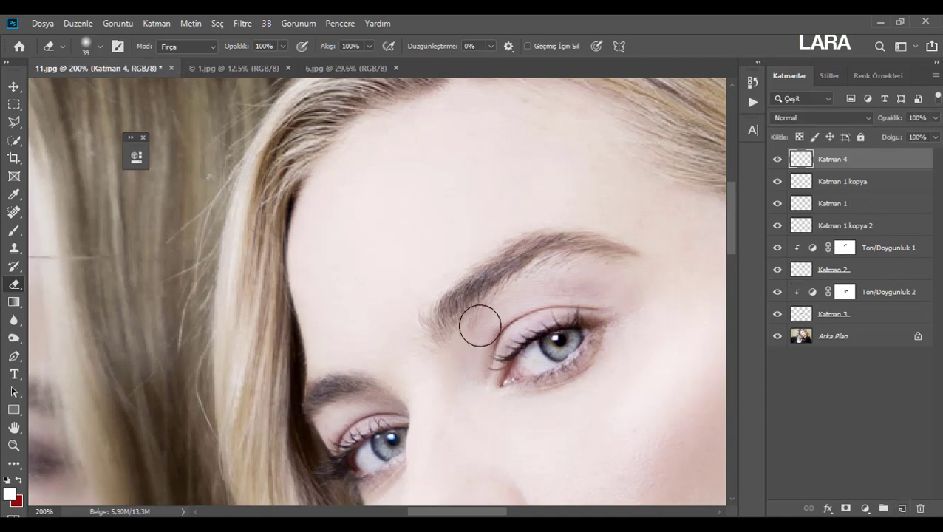
# Paint over both upper eyelids on the new layer with the Brush in a deep purple
pyautogui.click(13, 230)
pyautogui.click(9, 494)
pyautogui.moveTo(750, 237); pyautogui.dragTo(749, 155)
pyautogui.click(732, 118)
pyautogui.click(750, 153)
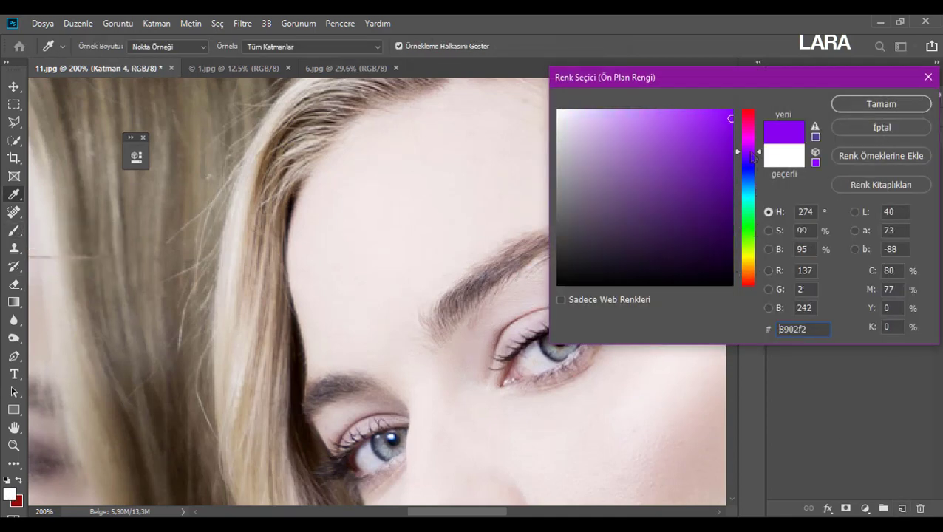
pyautogui.click(881, 104)
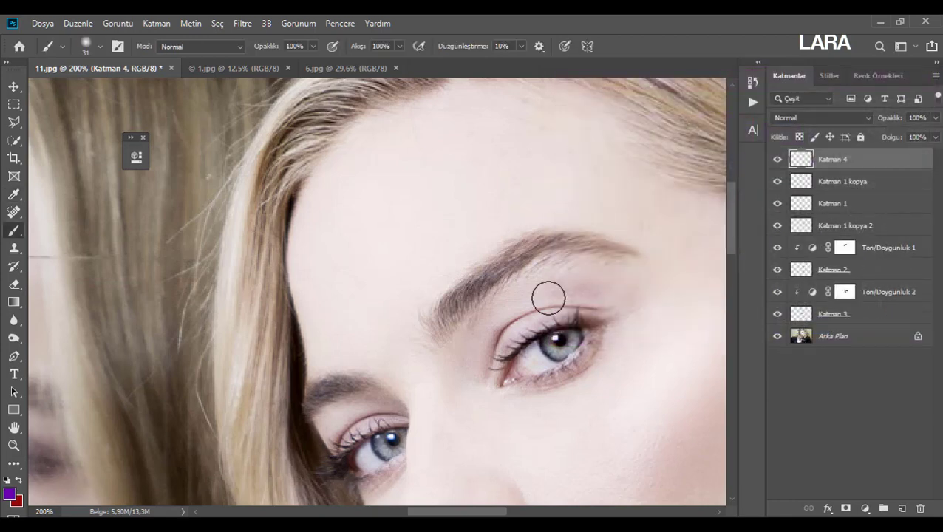
pyautogui.moveTo(549, 297)
pyautogui.mouseDown()
pyautogui.moveTo(505, 338)
pyautogui.moveTo(604, 310)
pyautogui.moveTo(564, 290)
pyautogui.moveTo(529, 294)
pyautogui.mouseUp()
pyautogui.moveTo(352, 435)
pyautogui.mouseDown()
pyautogui.moveTo(391, 419)
pyautogui.moveTo(354, 417)
pyautogui.moveTo(407, 428)
pyautogui.mouseUp()
# Set the soft Eraser size to 47 px and trim the edges of the painted eyeshadow
pyautogui.press('e')
pyautogui.rightClick(437, 418)
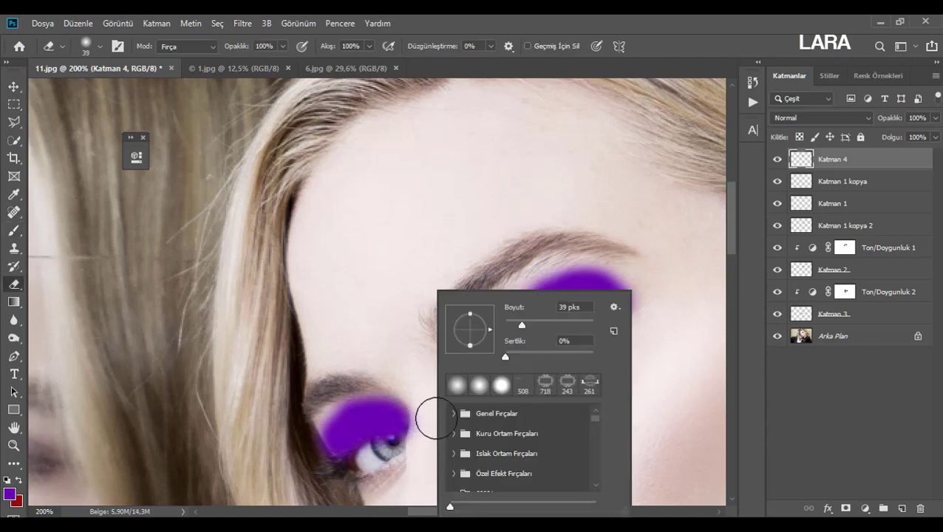
pyautogui.moveTo(515, 328); pyautogui.dragTo(530, 326)
pyautogui.press('Return')
pyautogui.rightClick(423, 433)
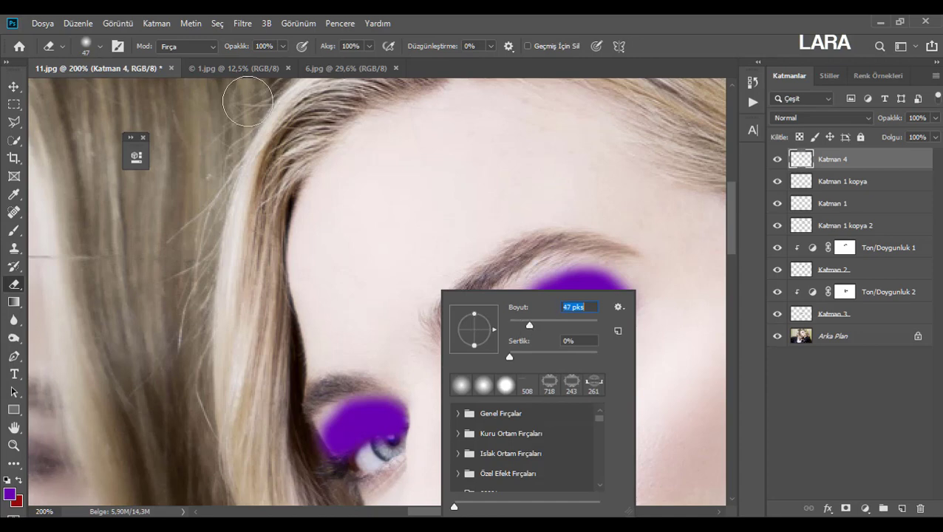
pyautogui.press('Return')
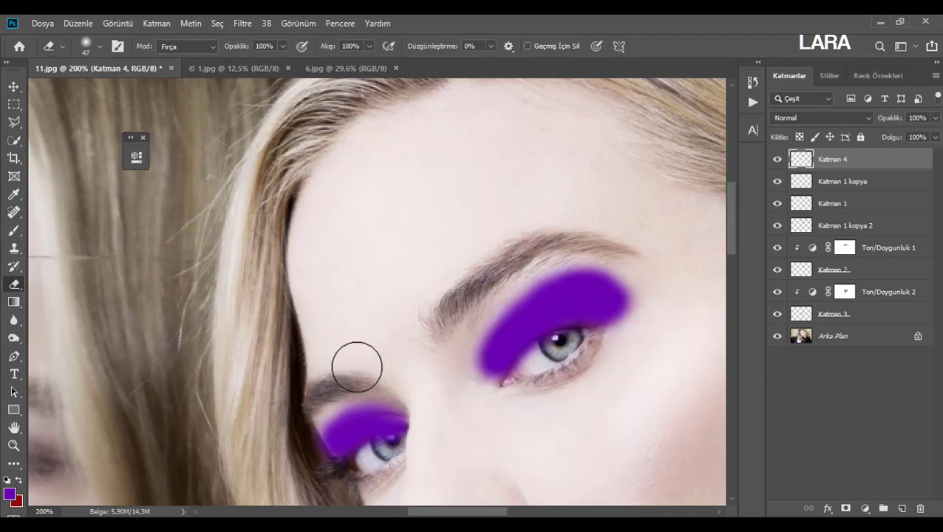
# Try different blend modes on the eyeshadow layer and set it to Çıkar (Subtract)
pyautogui.click(859, 121)
pyautogui.scroll(-9, 859, 124)
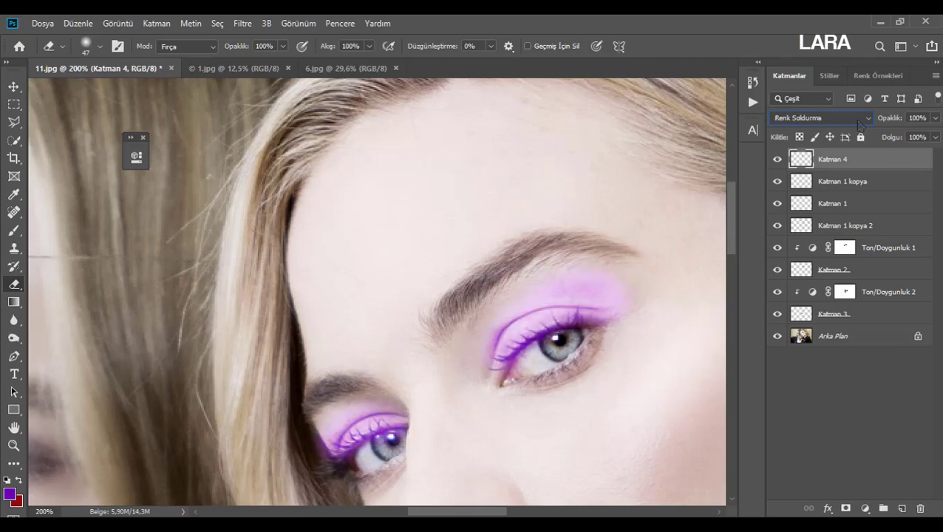
pyautogui.scroll(-4, 859, 125)
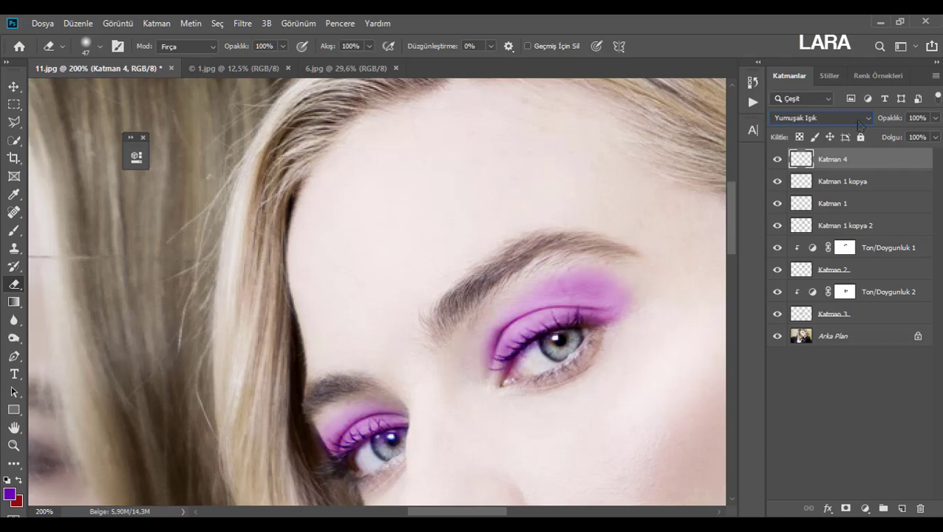
pyautogui.scroll(-10, 859, 124)
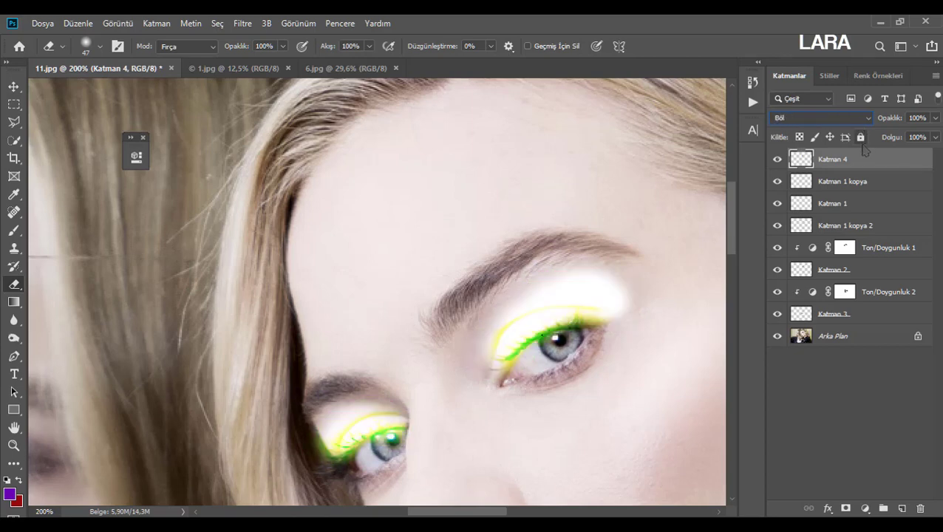
pyautogui.press('Up')
# Add a Hue/Saturation adjustment clipped to the eyeshadow layer and shift its hue to purple
pyautogui.click(865, 509)
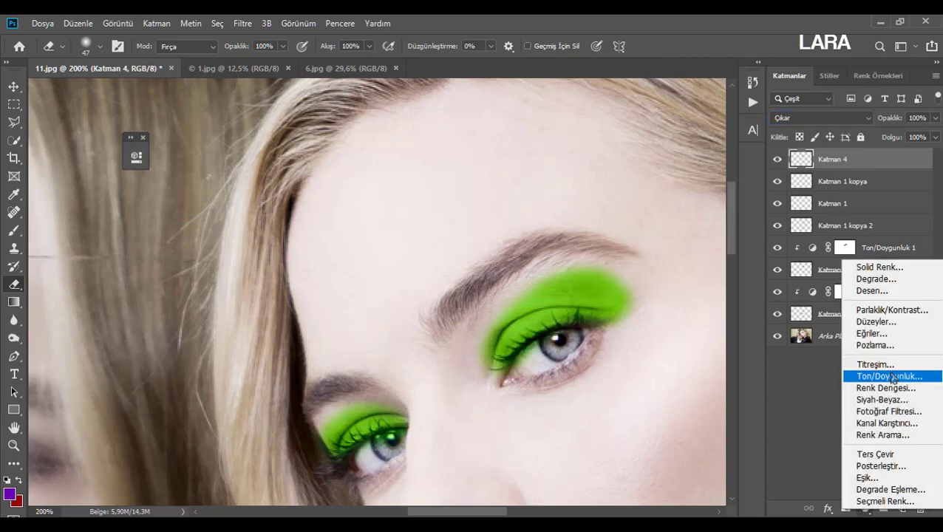
pyautogui.click(864, 375)
pyautogui.rightClick(878, 162)
pyautogui.click(784, 253)
pyautogui.moveTo(184, 244); pyautogui.dragTo(36, 300)
# Set the eyeshadow layer's opacity to 17%
pyautogui.click(833, 182)
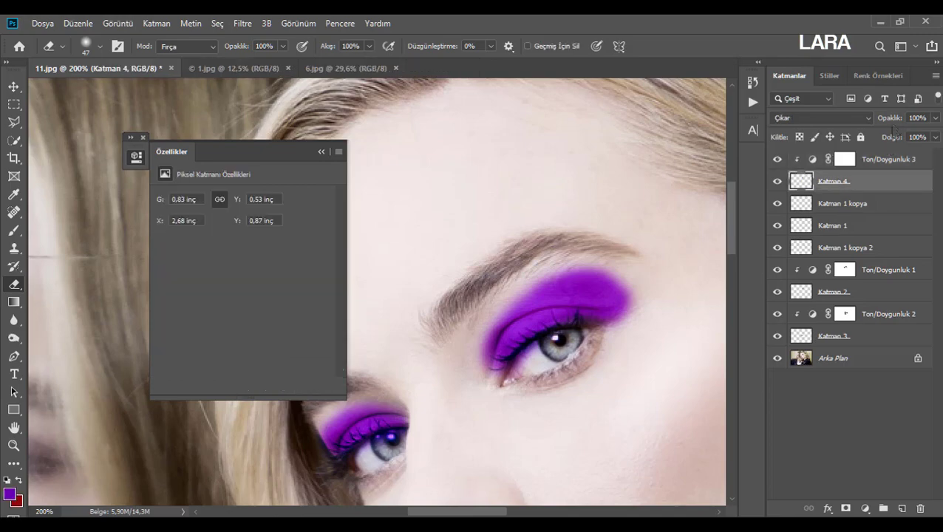
pyautogui.write('17')
pyautogui.press('Return')
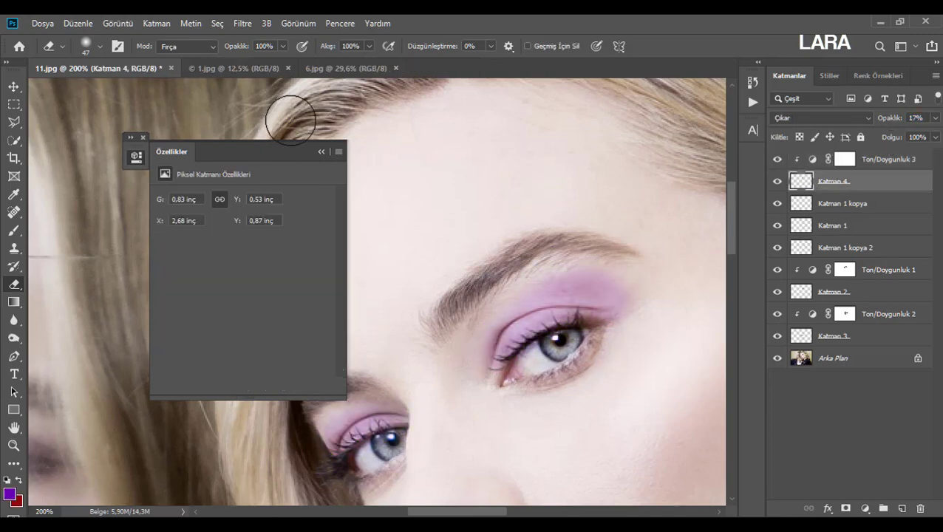
pyautogui.click(322, 152)
pyautogui.hotkey('ctrl', '0')
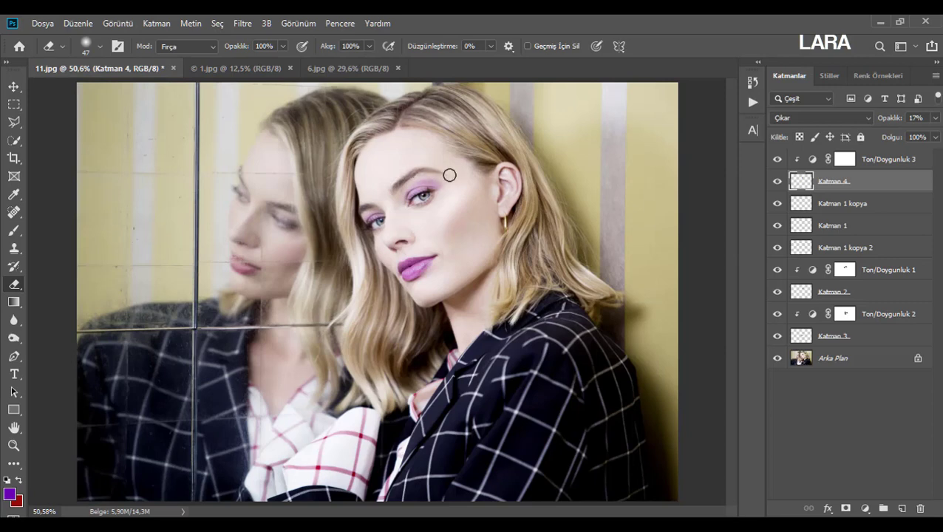
# Touch up the outer edge of the eyeshadow with the Brush and soften it with the Eraser
pyautogui.click(14, 231)
pyautogui.click(435, 181)
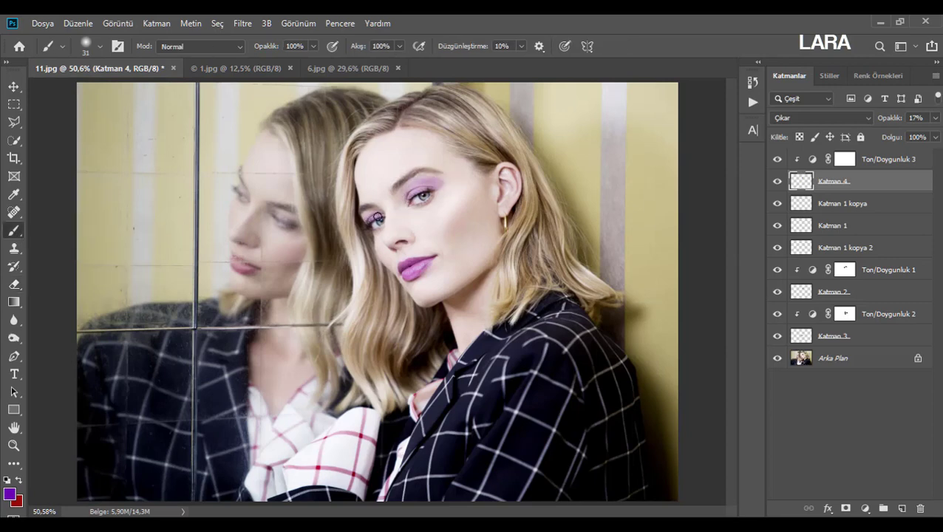
pyautogui.click(12, 286)
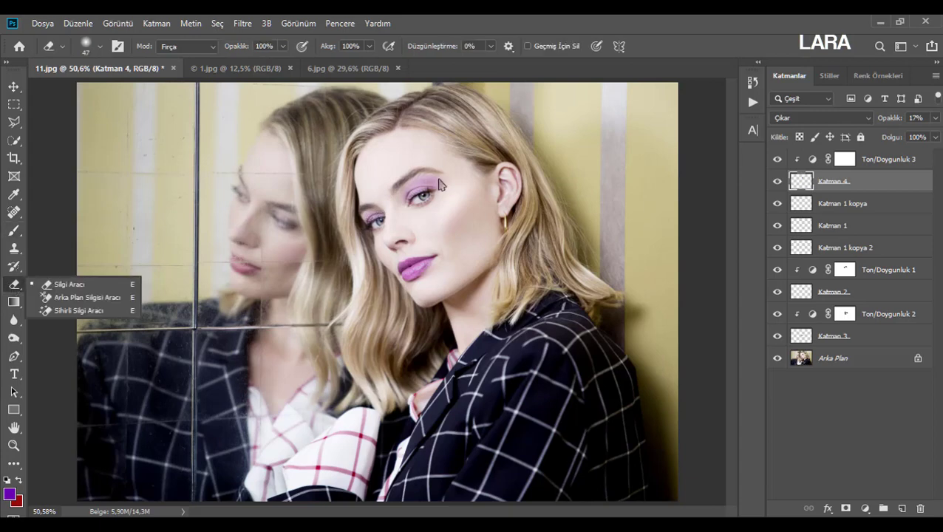
pyautogui.click(442, 190)
# Lower the eyeshadow layer's opacity slightly further
pyautogui.hotkey('ctrl', '+')
pyautogui.hotkey('ctrl', '+')
pyautogui.scroll(3, 518, 225)
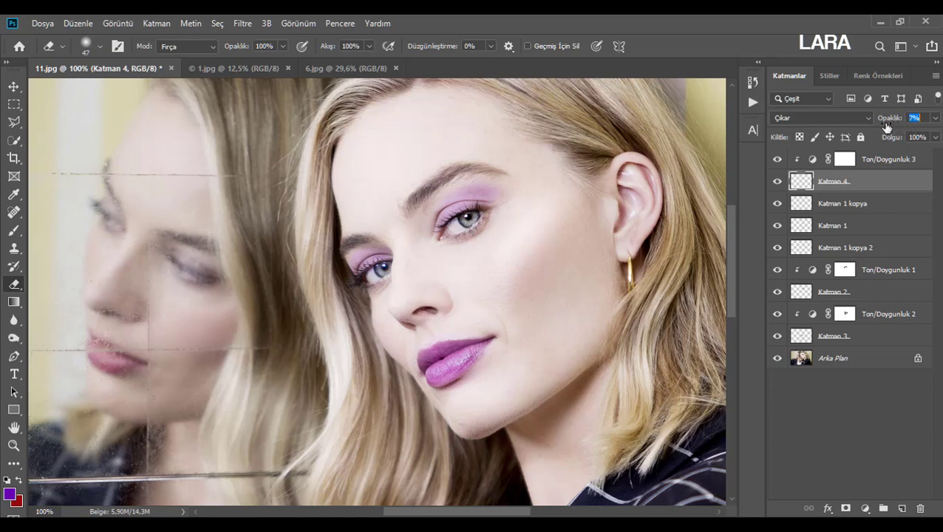
pyautogui.moveTo(886, 127); pyautogui.dragTo(891, 128)
# Group the eyeshadow, eye and lip layers each with their own Hue/Saturation adjustment in three separate groups
pyautogui.keyDown('shift'); pyautogui.click(882, 164); pyautogui.keyUp('shift')
pyautogui.hotkey('ctrl', 'g')
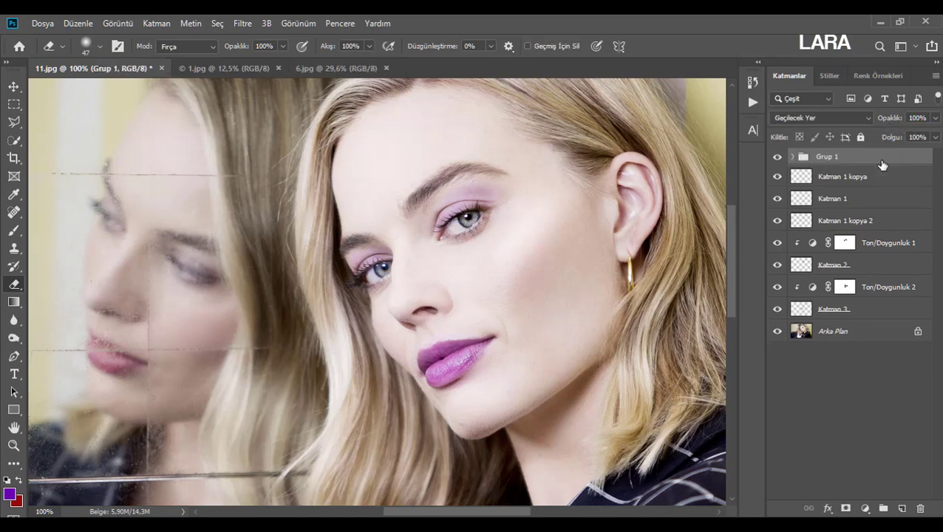
pyautogui.click(859, 245)
pyautogui.keyDown('shift'); pyautogui.click(862, 268); pyautogui.keyUp('shift')
pyautogui.hotkey('ctrl', 'g')
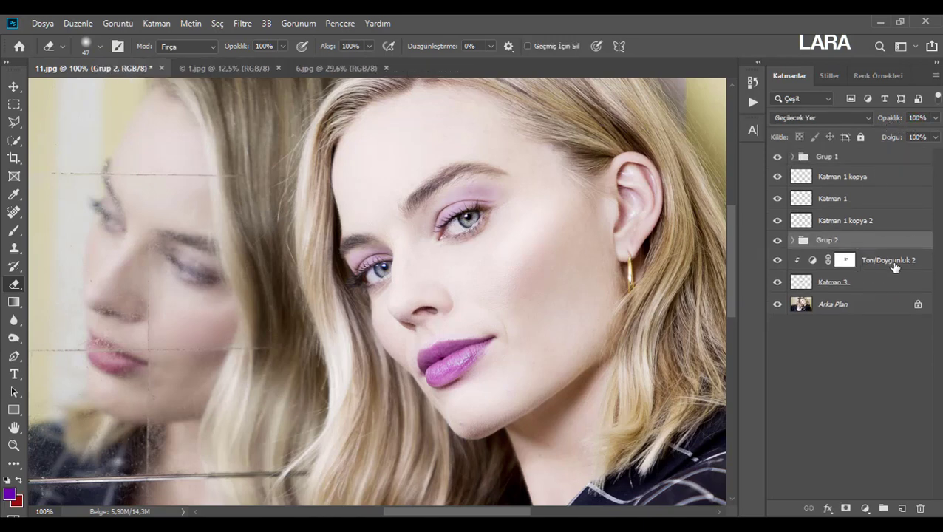
pyautogui.click(893, 265)
pyautogui.keyDown('shift'); pyautogui.click(847, 289); pyautogui.keyUp('shift')
pyautogui.hotkey('ctrl', 'g')
pyautogui.click(820, 349)
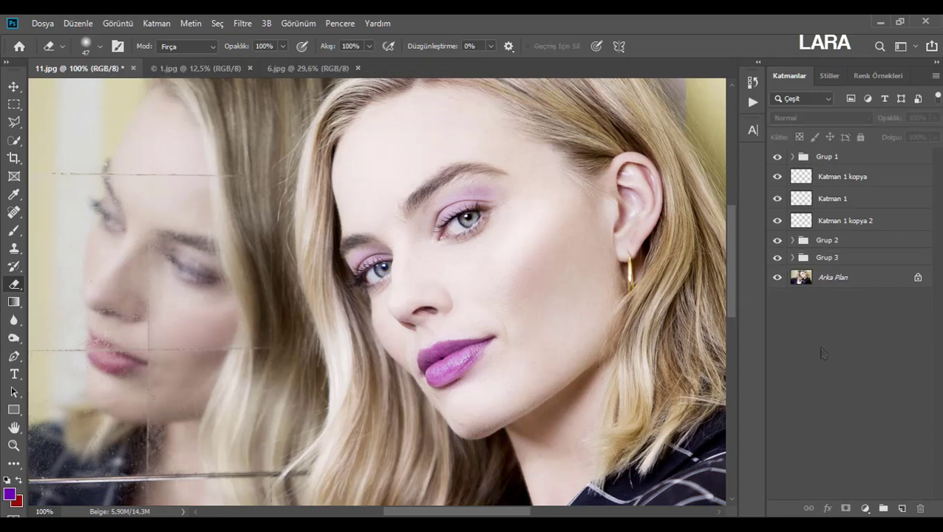
# Combine all makeup groups and contour layers above the background into a single group
pyautogui.hotkey('ctrl', '0')
pyautogui.click(826, 179)
pyautogui.keyDown('ctrl'); pyautogui.click(830, 158); pyautogui.keyUp('ctrl')
pyautogui.keyDown('ctrl'); pyautogui.click(840, 201); pyautogui.keyUp('ctrl')
pyautogui.keyDown('ctrl'); pyautogui.click(838, 221); pyautogui.keyUp('ctrl')
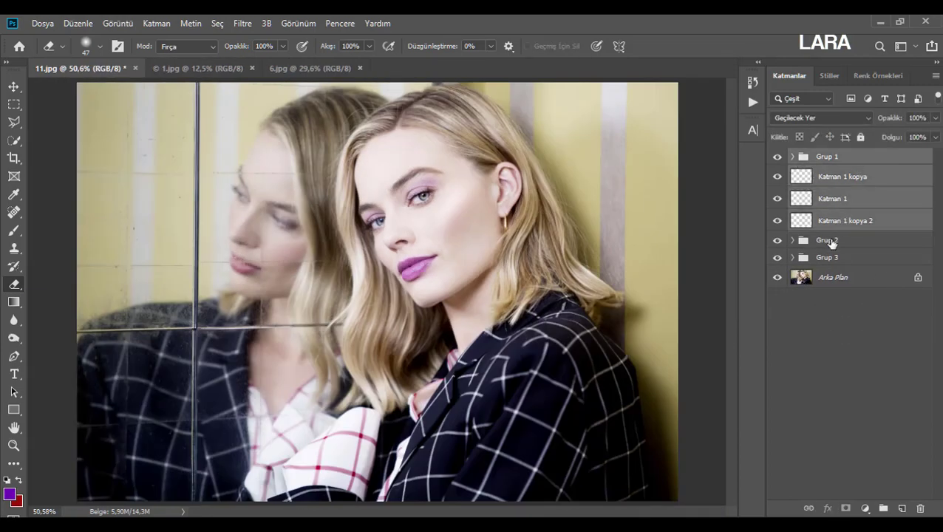
pyautogui.keyDown('ctrl'); pyautogui.click(831, 242); pyautogui.keyUp('ctrl')
pyautogui.keyDown('ctrl'); pyautogui.click(833, 260); pyautogui.keyUp('ctrl')
pyautogui.hotkey('ctrl', 'g')
# Hide and show the combined makeup group to compare the portrait before and after
pyautogui.hotkey('ctrl', '1')
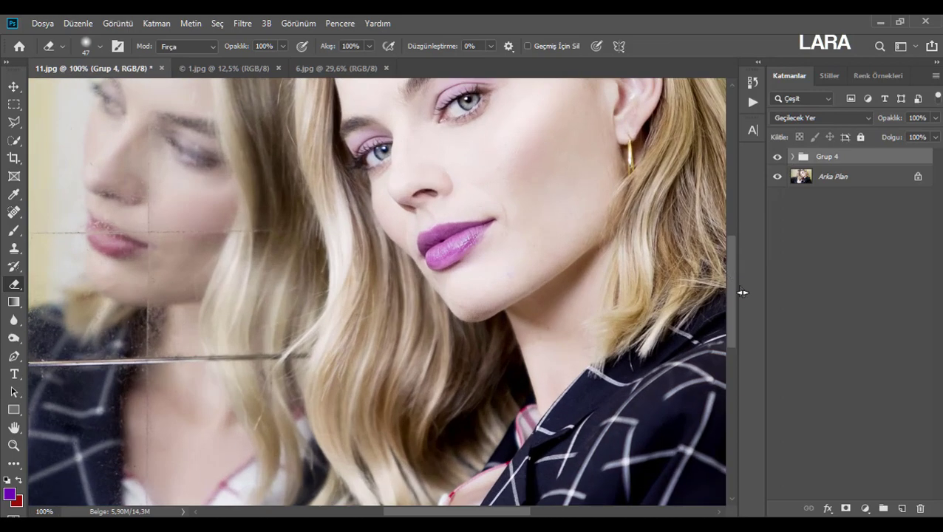
pyautogui.scroll(5, 737, 290)
pyautogui.click(778, 157)
pyautogui.click(778, 157)
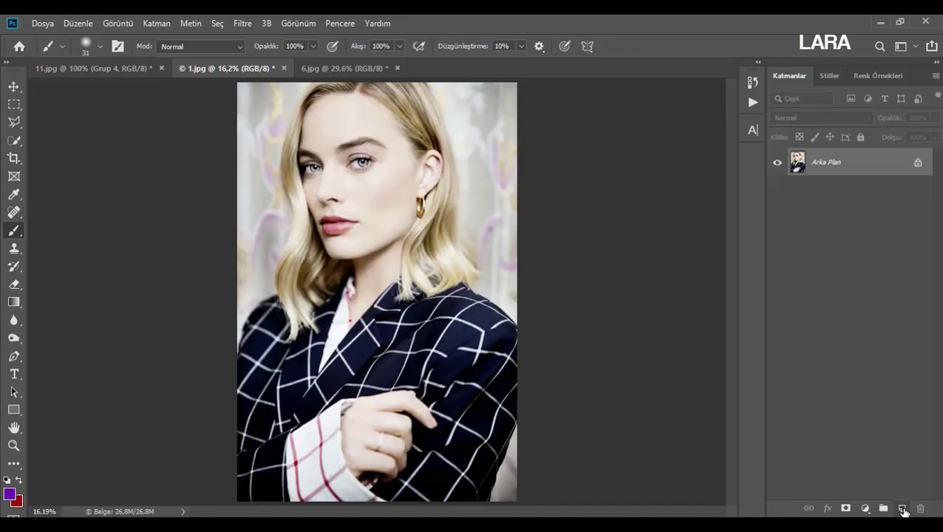
# Switch to the 1.jpg document and create a new empty layer above its background
pyautogui.click(903, 508)
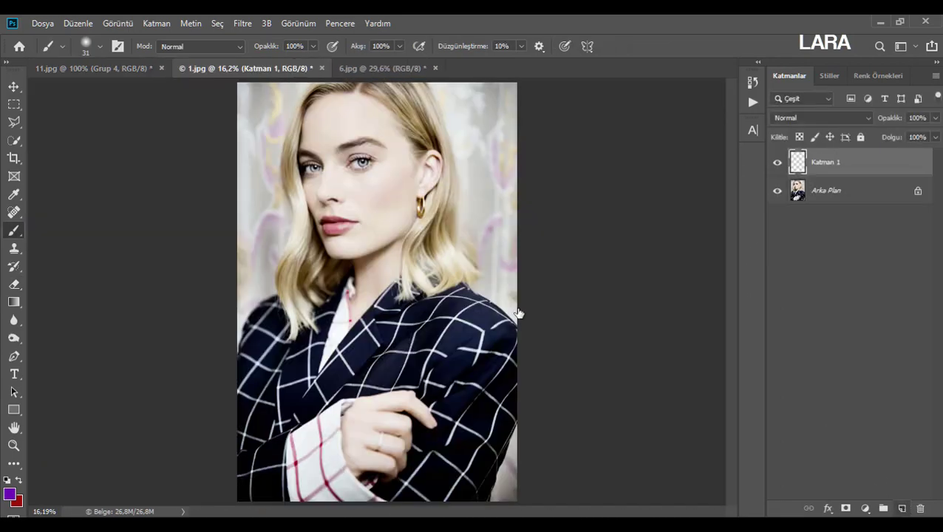
pyautogui.hotkey('ctrl', '+')
pyautogui.hotkey('ctrl', '+')
pyautogui.scroll(5, 730, 299)
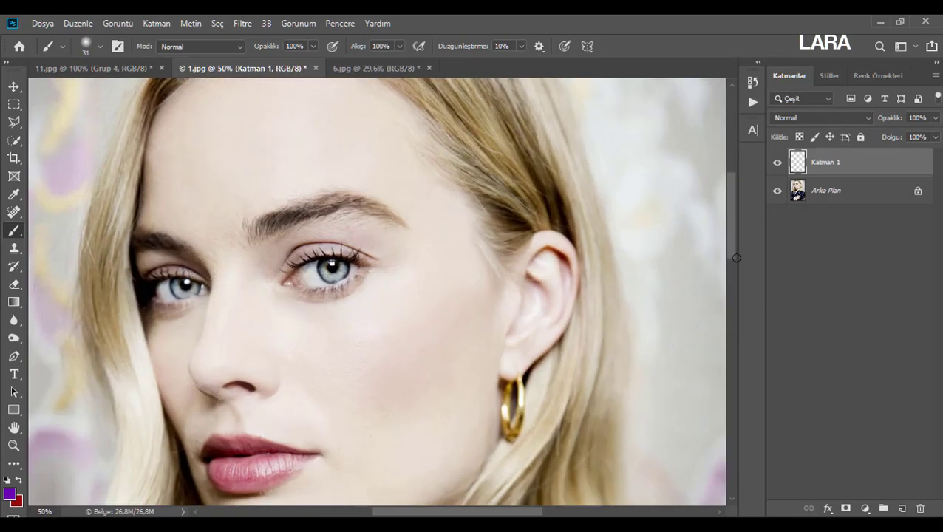
# Sample the light skin tone #efe4de below the eye as the foreground colour
pyautogui.scroll(-3, 736, 258)
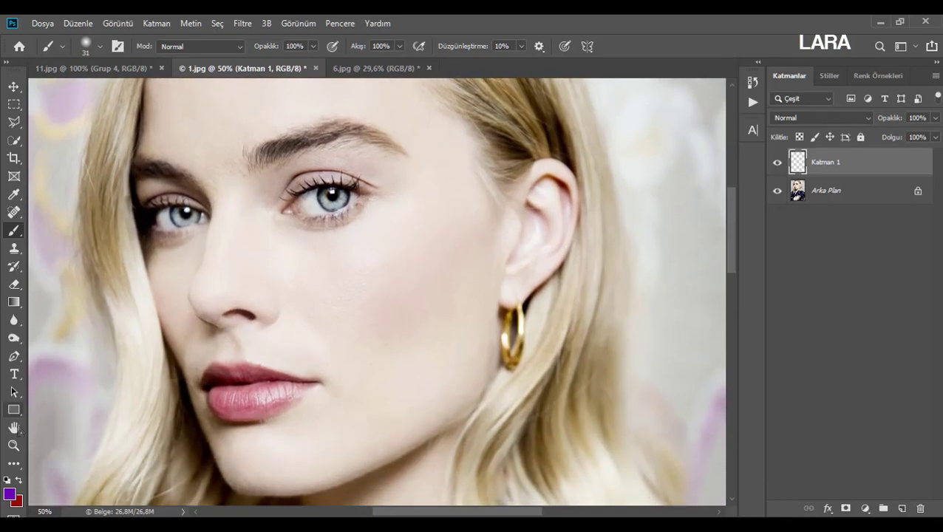
pyautogui.click(9, 494)
pyautogui.click(360, 256)
pyautogui.click(348, 255)
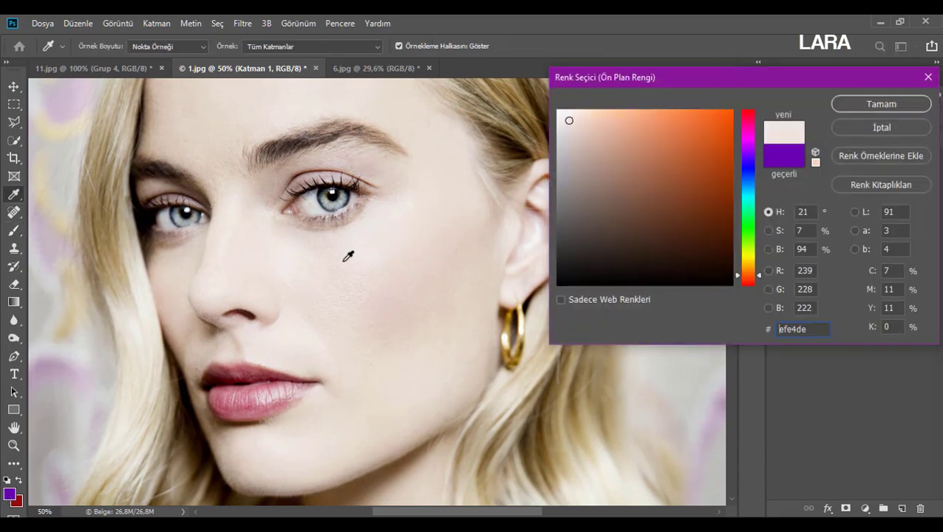
pyautogui.press('Return')
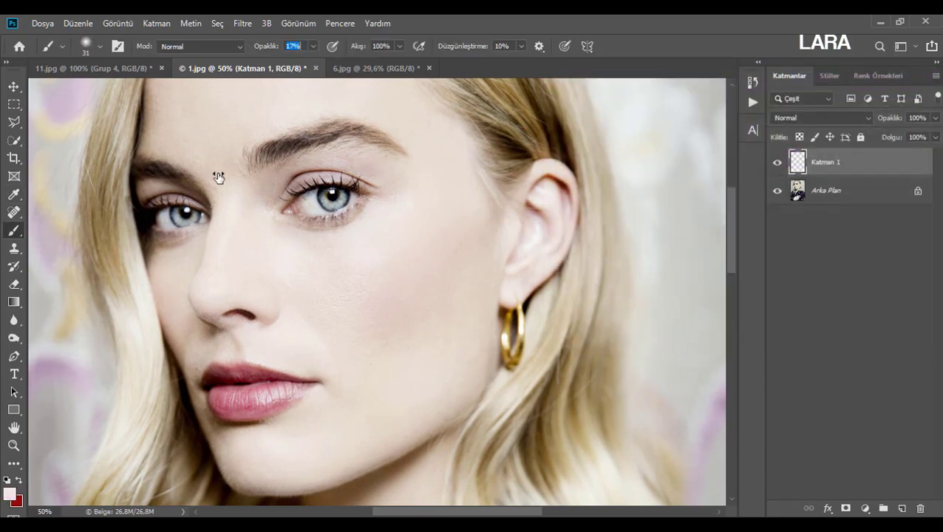
# Paint over the upper cheek and under-eye area with a soft 136 px brush at 10% opacity
pyautogui.rightClick(361, 238)
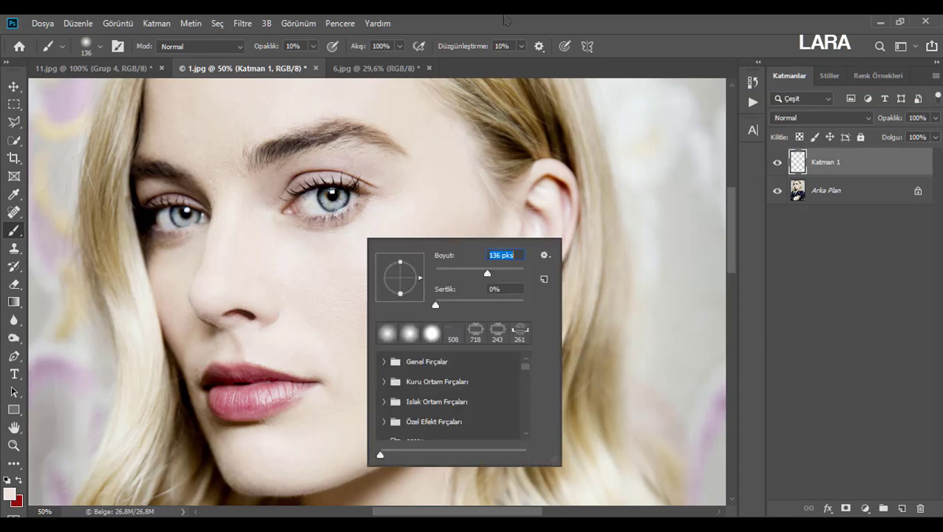
pyautogui.press('Return')
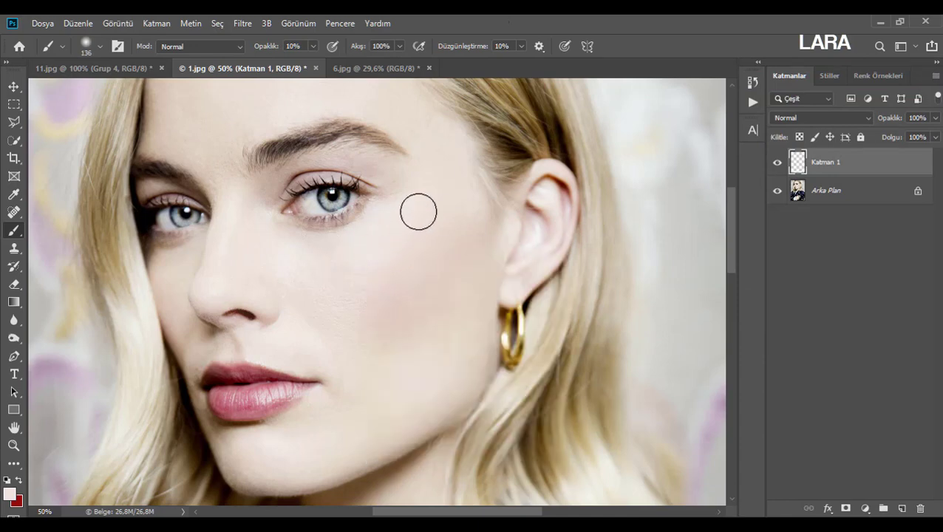
pyautogui.moveTo(418, 213)
pyautogui.mouseDown()
pyautogui.moveTo(356, 255)
pyautogui.moveTo(404, 218)
pyautogui.moveTo(588, 280)
pyautogui.moveTo(377, 278)
pyautogui.moveTo(361, 255)
pyautogui.moveTo(415, 208)
pyautogui.moveTo(351, 264)
pyautogui.mouseUp()
# Sample the forehead skin tone and brush it softly over the forehead and temple
pyautogui.scroll(5, 267, 218)
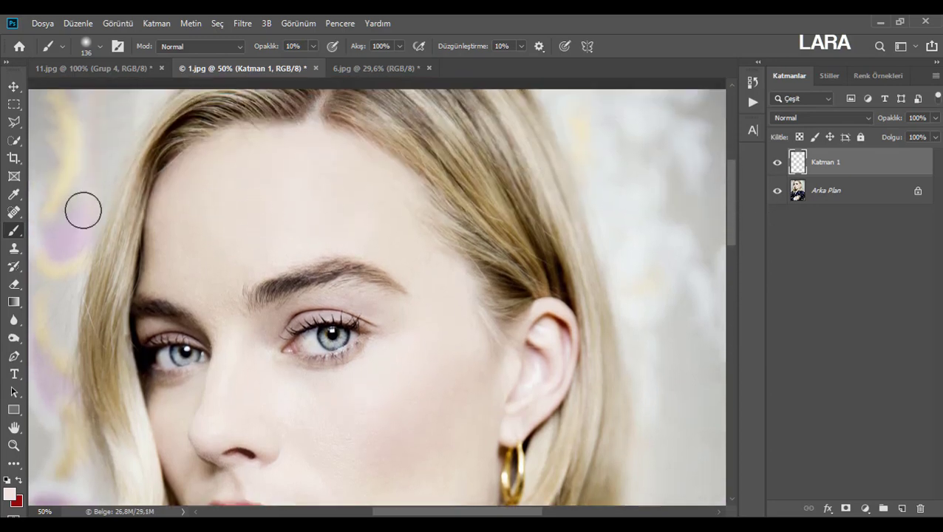
pyautogui.keyDown('alt'); pyautogui.click(248, 196); pyautogui.keyUp('alt')
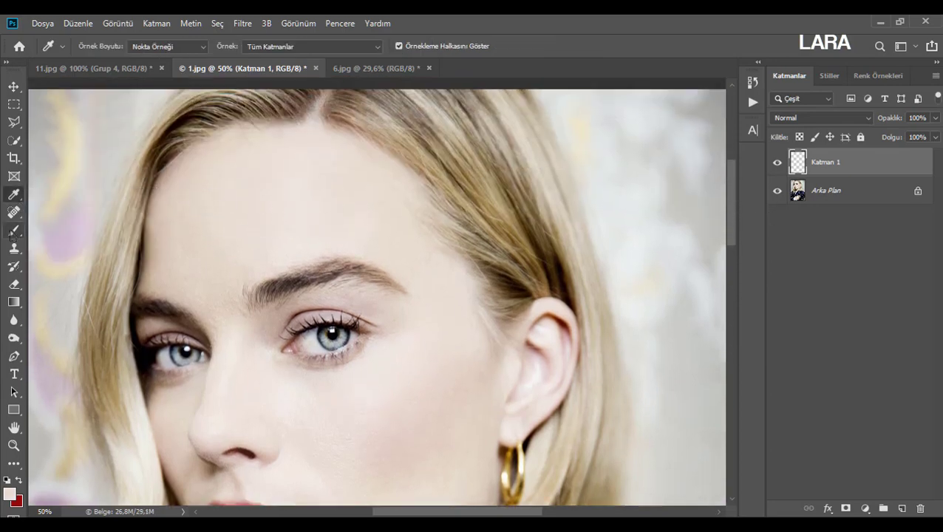
pyautogui.click(246, 195)
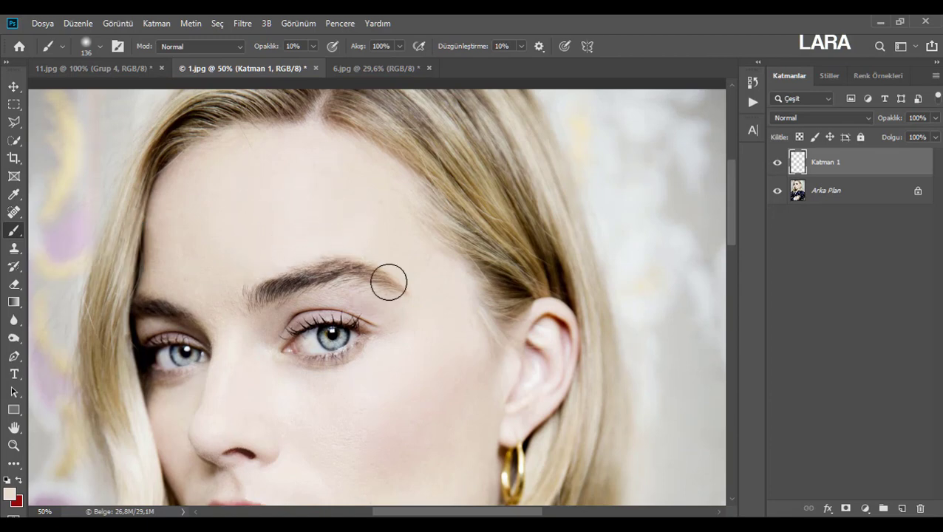
pyautogui.moveTo(389, 283)
pyautogui.mouseDown()
pyautogui.moveTo(329, 225)
pyautogui.moveTo(260, 249)
pyautogui.moveTo(330, 213)
pyautogui.moveTo(262, 176)
pyautogui.moveTo(270, 230)
pyautogui.moveTo(351, 241)
pyautogui.moveTo(464, 308)
pyautogui.mouseUp()
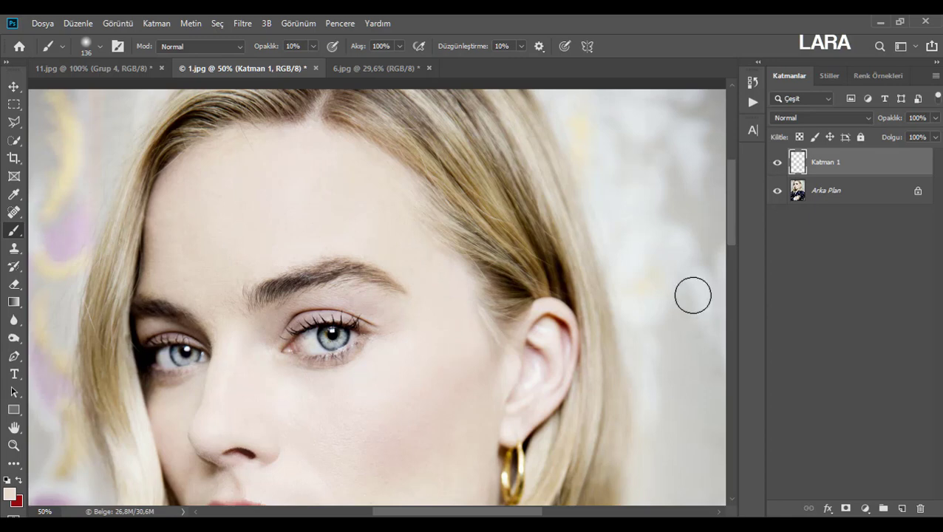
# Create a new layer above the skin-smoothing layer and set the brush colour to dark brown
pyautogui.moveTo(729, 236); pyautogui.dragTo(729, 266)
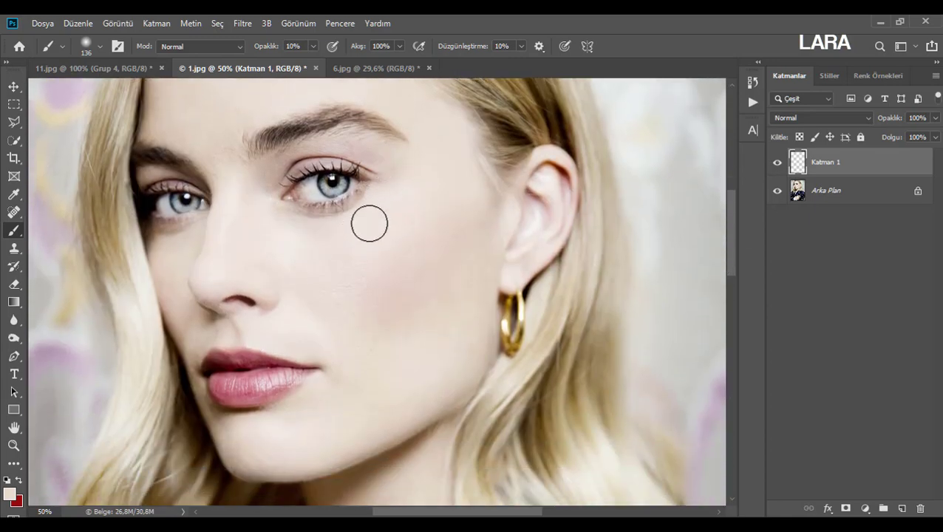
pyautogui.click(899, 509)
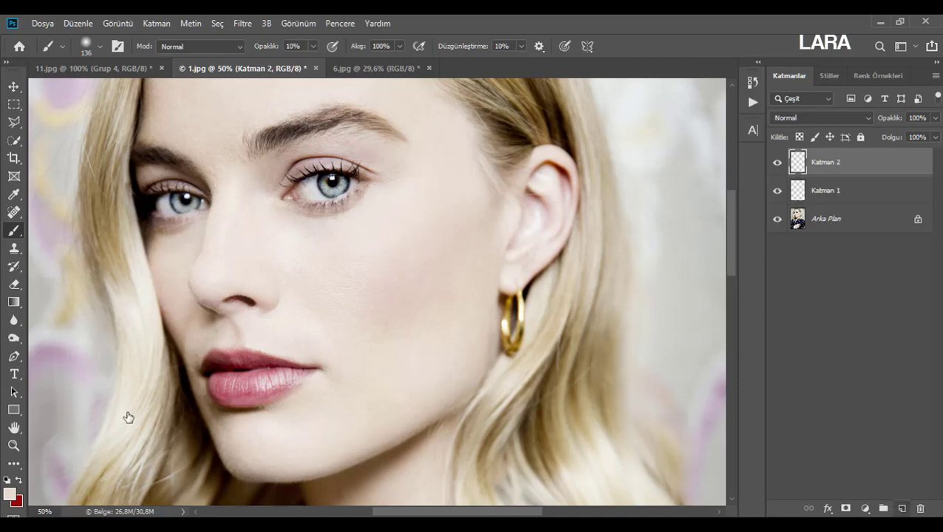
pyautogui.click(10, 493)
pyautogui.moveTo(628, 191); pyautogui.dragTo(716, 238)
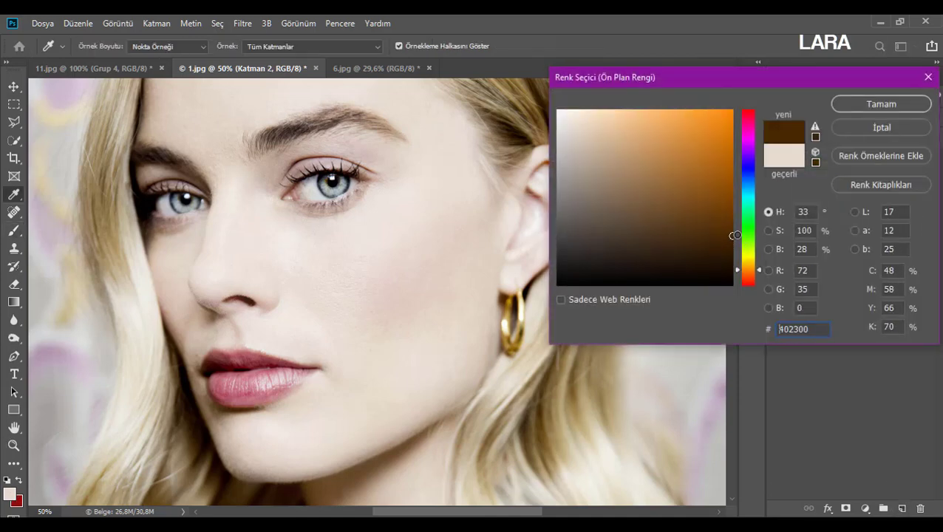
pyautogui.press('Return')
pyautogui.press('b')
pyautogui.rightClick(400, 238)
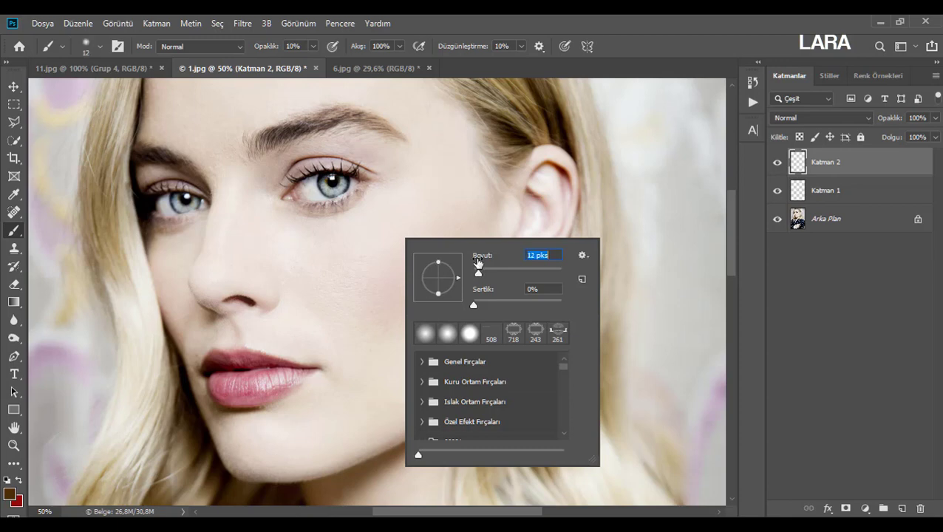
pyautogui.click(390, 306)
pyautogui.moveTo(388, 306); pyautogui.dragTo(465, 225)
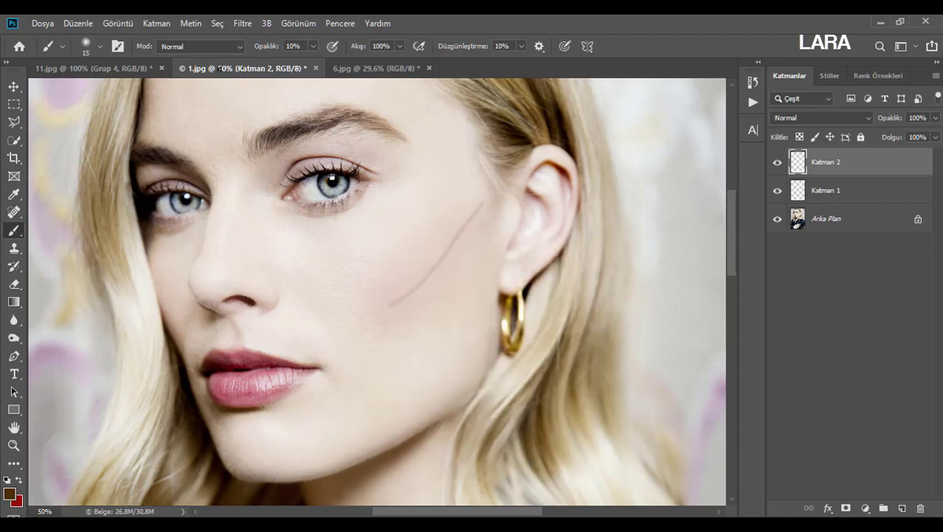
pyautogui.click(77, 23)
pyautogui.click(255, 37)
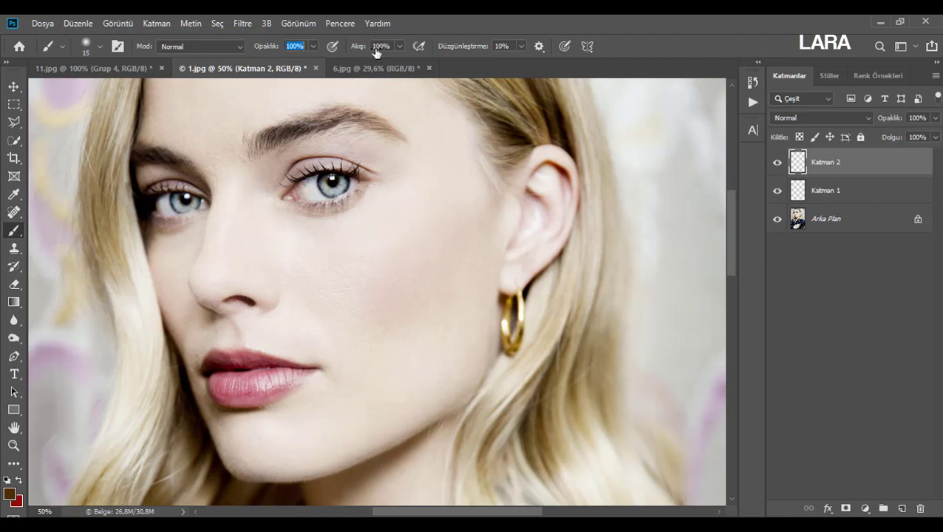
# Paint a straight contour line from the cheek hollow up towards the ear with a 25 px brush at 100% opacity
pyautogui.rightClick(443, 208)
pyautogui.moveTo(515, 228); pyautogui.dragTo(522, 228)
pyautogui.click(385, 314)
pyautogui.keyDown('shift'); pyautogui.click(472, 207); pyautogui.keyUp('shift')
# Apply a strong Gaussian Blur to the brown cheek line so it blends into the skin as contour
pyautogui.click(240, 23)
pyautogui.moveTo(375, 179)
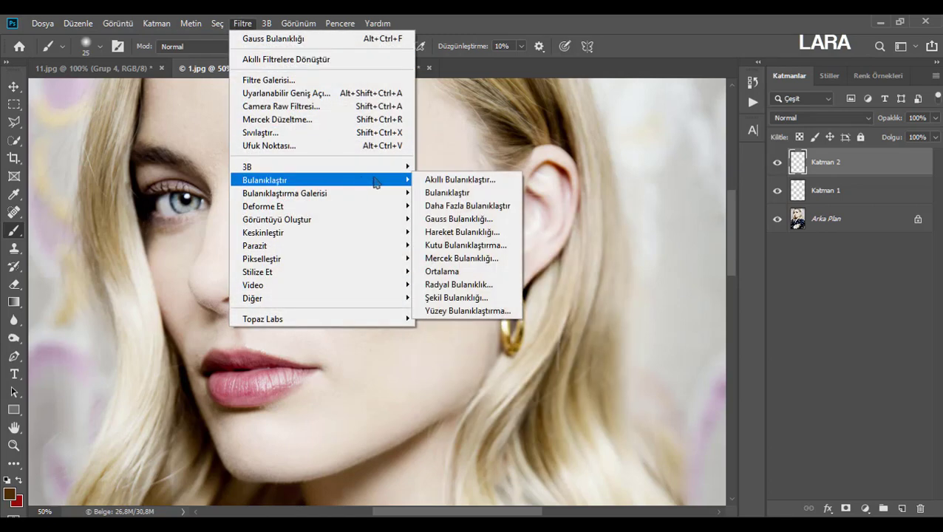
pyautogui.click(464, 219)
pyautogui.click(729, 295)
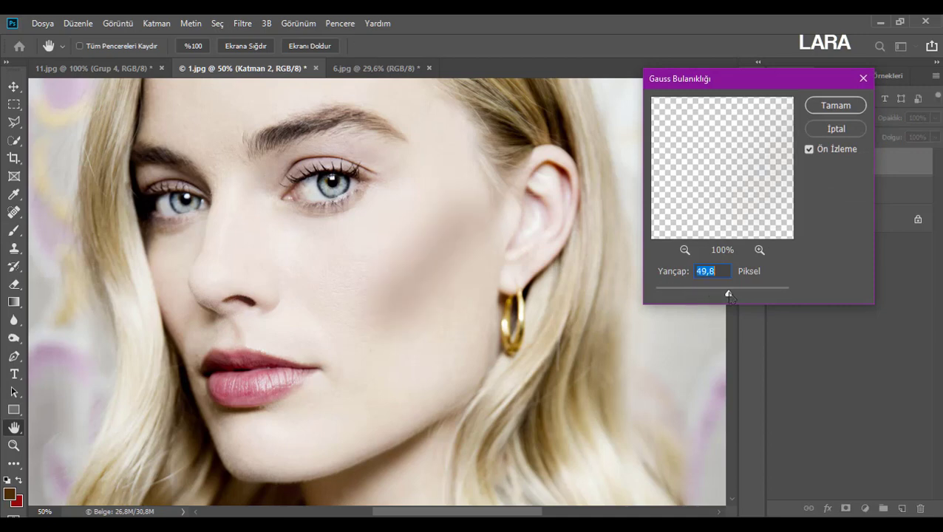
pyautogui.click(742, 295)
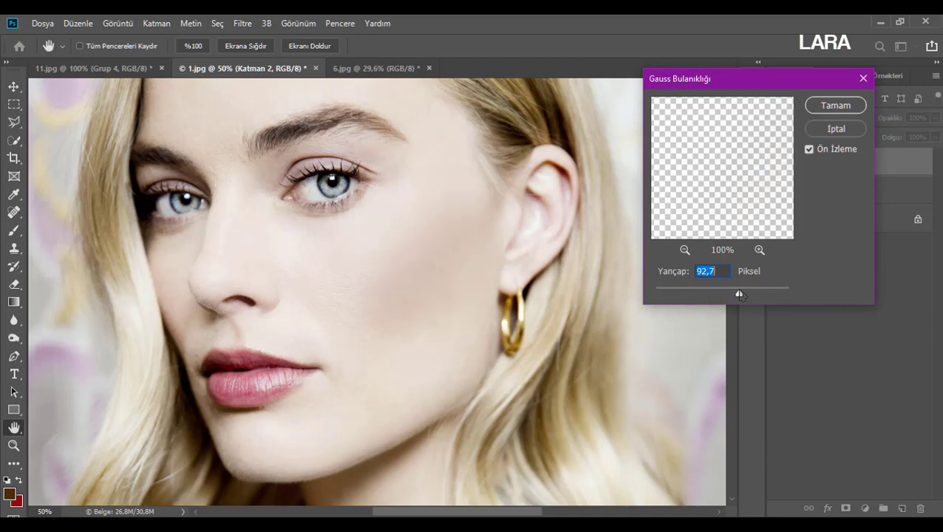
pyautogui.moveTo(748, 294); pyautogui.dragTo(764, 294)
pyautogui.press('Return')
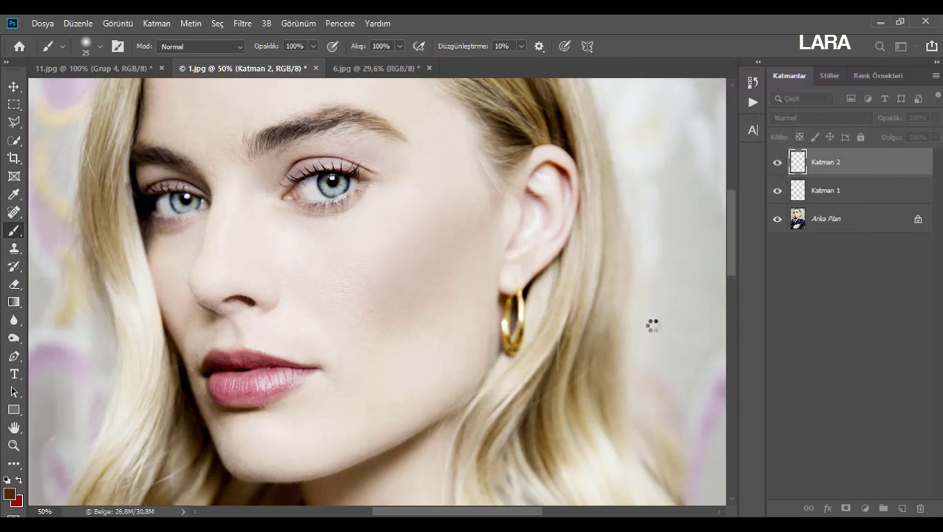
# Create a new layer and paint a white highlight stroke along the cheekbone above the contour
pyautogui.click(903, 509)
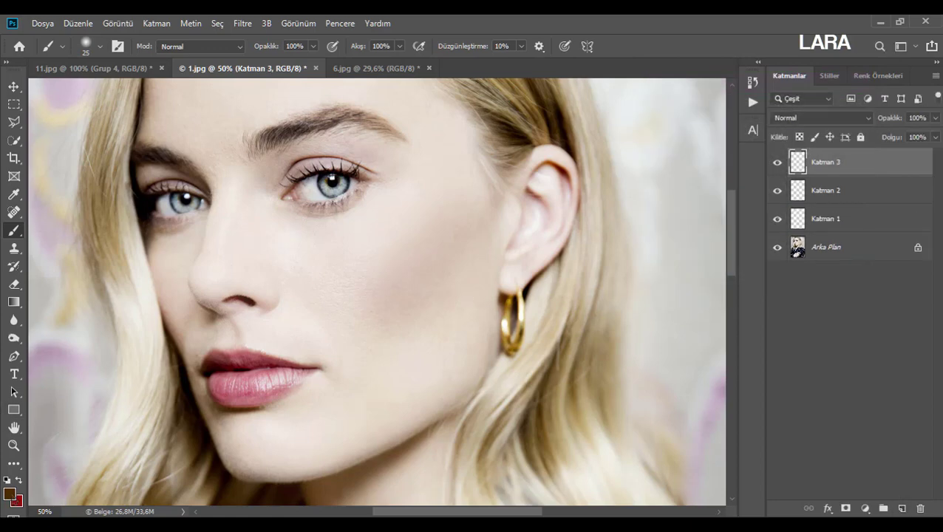
pyautogui.click(8, 494)
pyautogui.click(539, 117)
pyautogui.click(559, 111)
pyautogui.click(881, 105)
pyautogui.moveTo(437, 196); pyautogui.dragTo(393, 235)
# Soften the white cheekbone highlight with a Gaussian Blur of 30.4 pixels
pyautogui.click(242, 22)
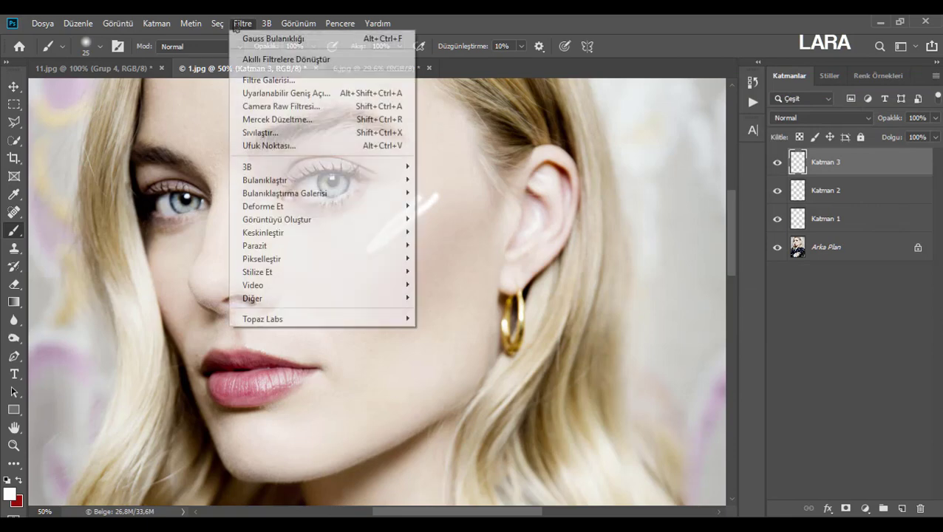
pyautogui.moveTo(326, 183)
pyautogui.click(447, 219)
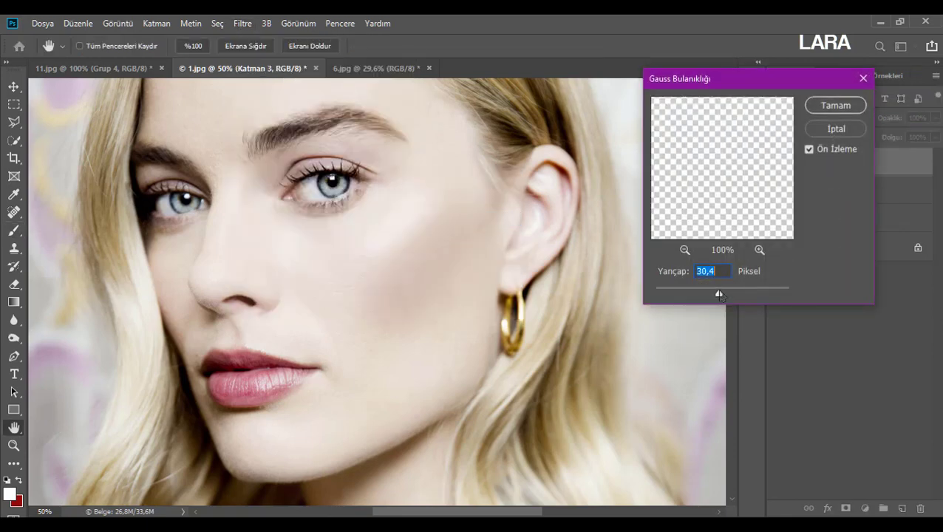
pyautogui.press('Return')
# Duplicate the blurred highlight layer and shift the copy slightly up along the cheekbone
pyautogui.press('v')
pyautogui.hotkey('ctrl', 'j')
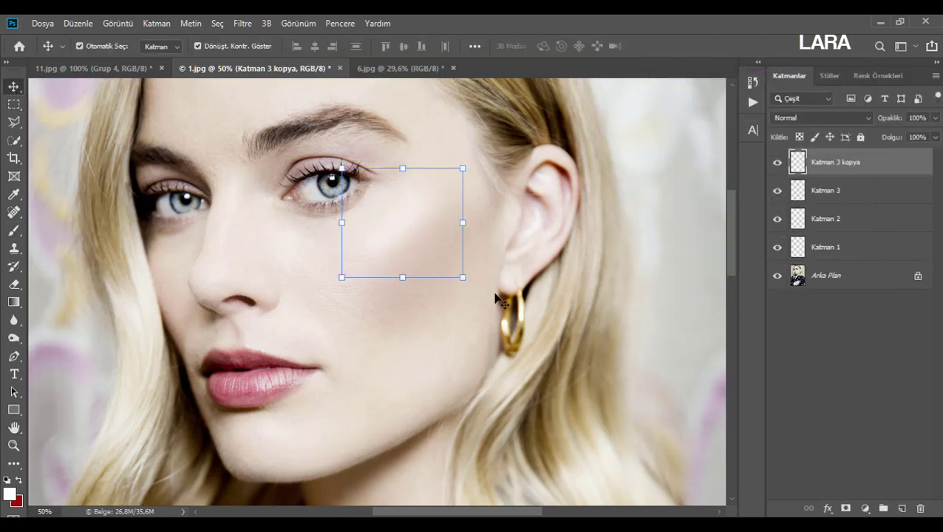
pyautogui.moveTo(497, 299); pyautogui.dragTo(427, 259)
pyautogui.press('e')
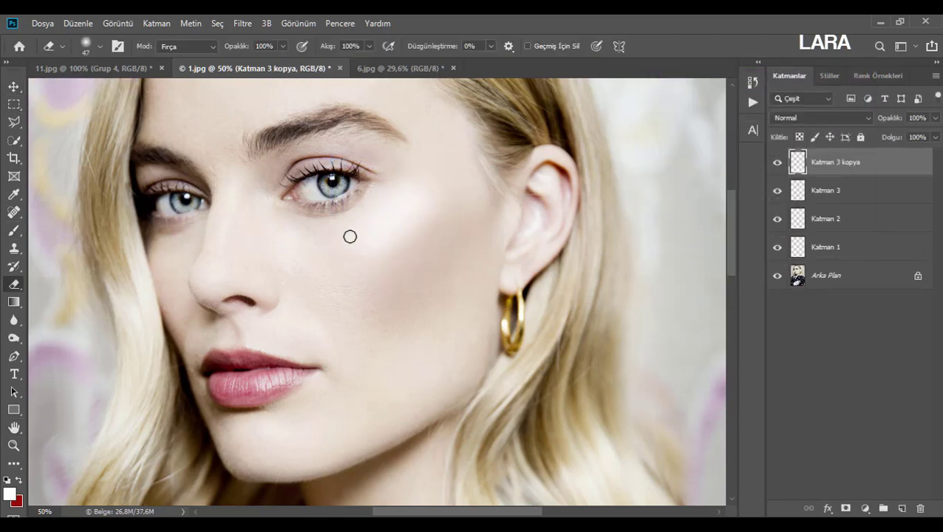
pyautogui.rightClick(327, 202)
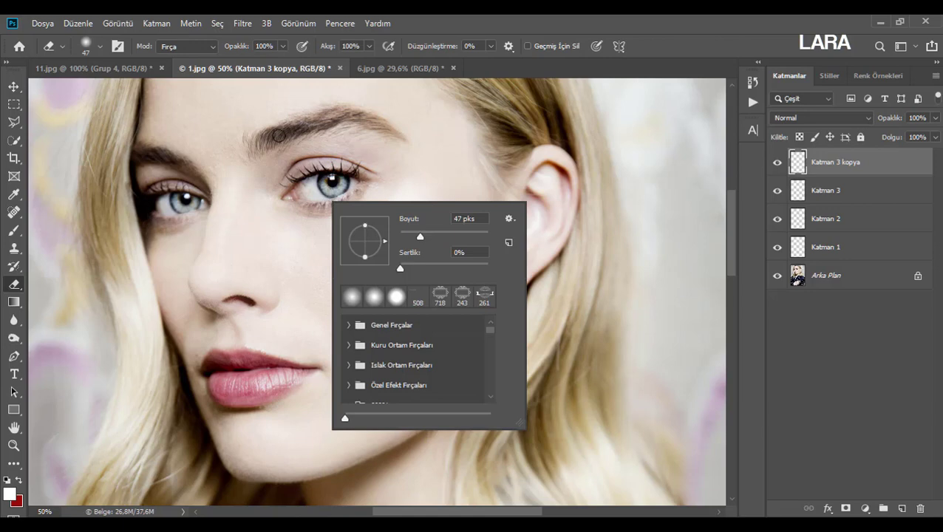
pyautogui.press('Escape')
pyautogui.click(78, 23)
pyautogui.click(140, 33)
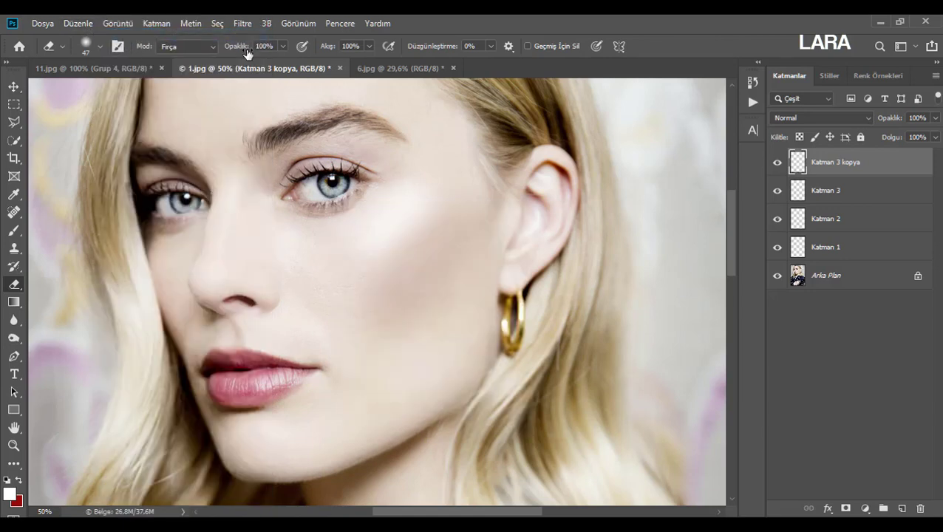
# Set the eraser opacity to 25%, and duplicate the cheek highlight again, nudging the new copy along the cheekbone
pyautogui.write('25')
pyautogui.press('Return')
pyautogui.click(13, 104)
pyautogui.moveTo(330, 159); pyautogui.dragTo(452, 268)
pyautogui.hotkey('ctrl', 'j')
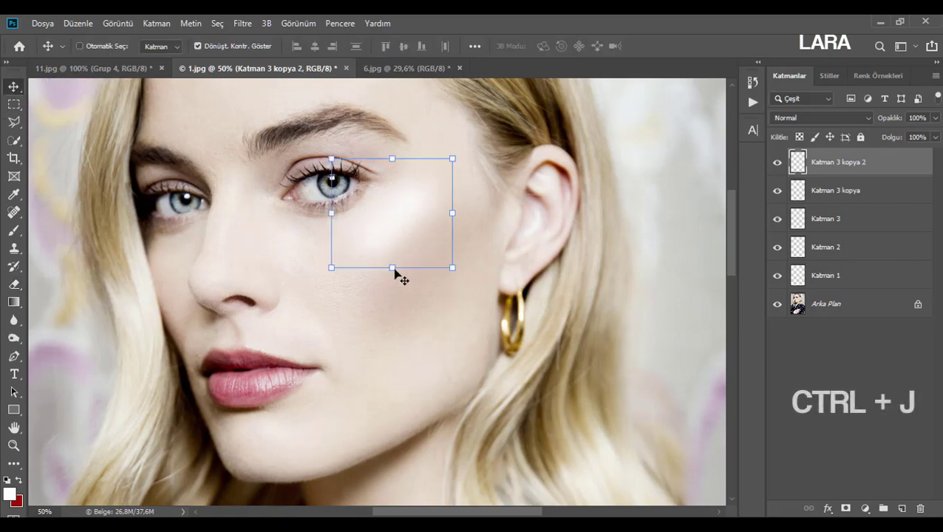
pyautogui.press('v')
pyautogui.moveTo(419, 207)
pyautogui.mouseDown()
pyautogui.moveTo(453, 232)
pyautogui.moveTo(447, 219)
pyautogui.mouseUp()
pyautogui.press('e')
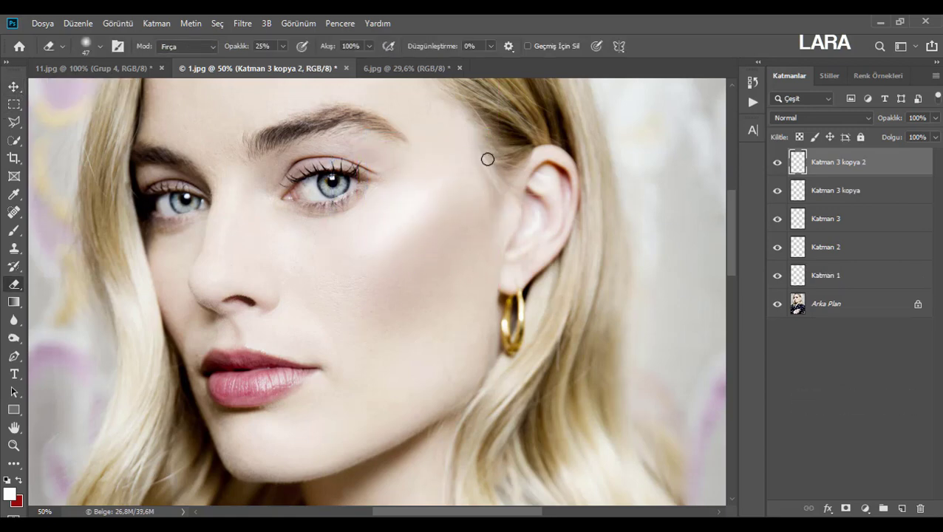
# Select a rectangle around the lips on the background layer and copy it to a new layer
pyautogui.click(859, 414)
pyautogui.click(833, 310)
pyautogui.click(13, 104)
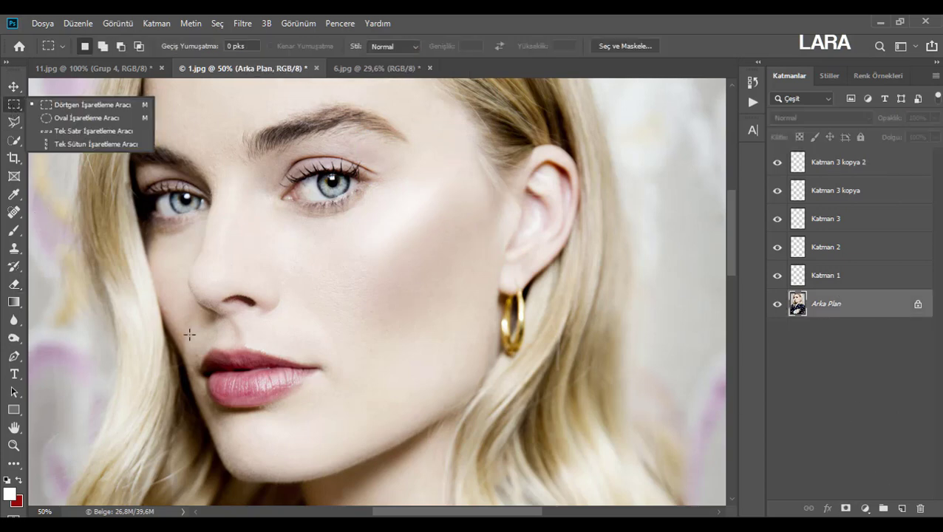
pyautogui.moveTo(167, 334); pyautogui.dragTo(347, 419)
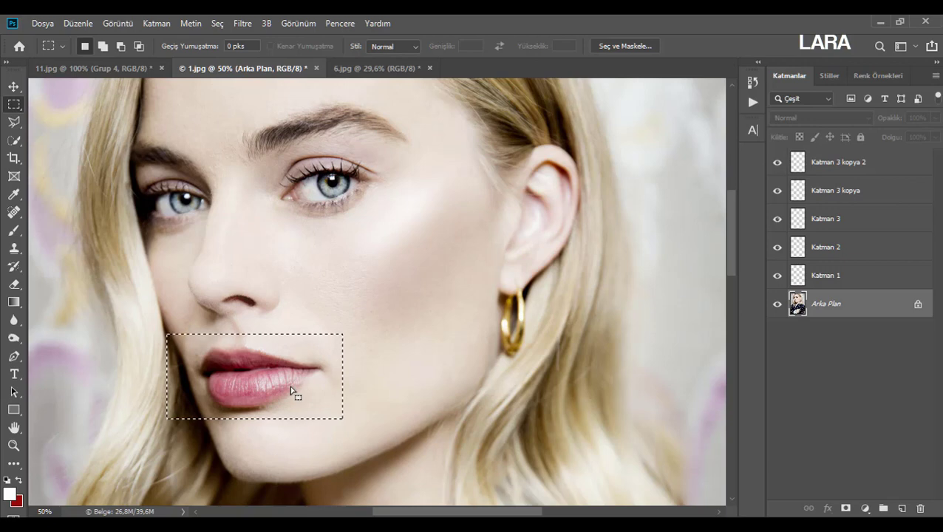
pyautogui.hotkey('ctrl', 'j')
pyautogui.press('s')
pyautogui.click(14, 86)
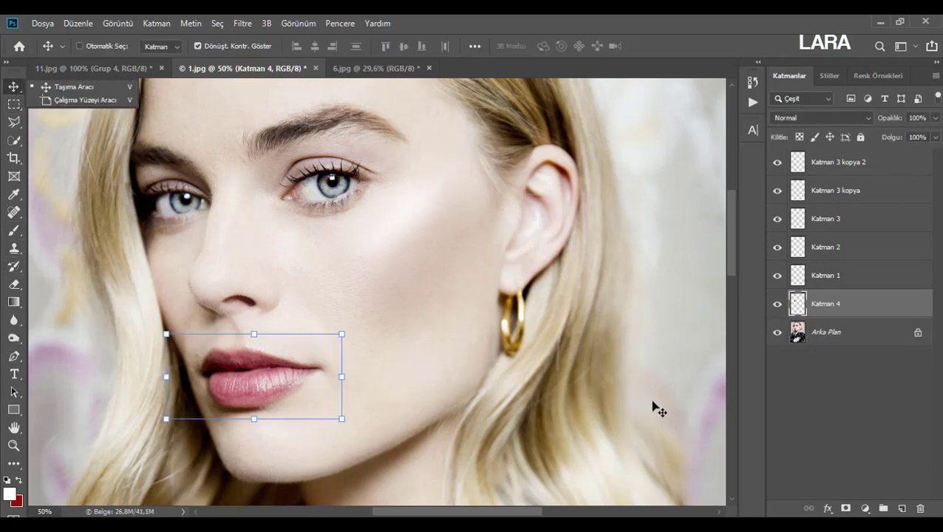
# Add a Hue/Saturation adjustment above the lip layer and clip it to that layer
pyautogui.click(873, 509)
pyautogui.click(873, 371)
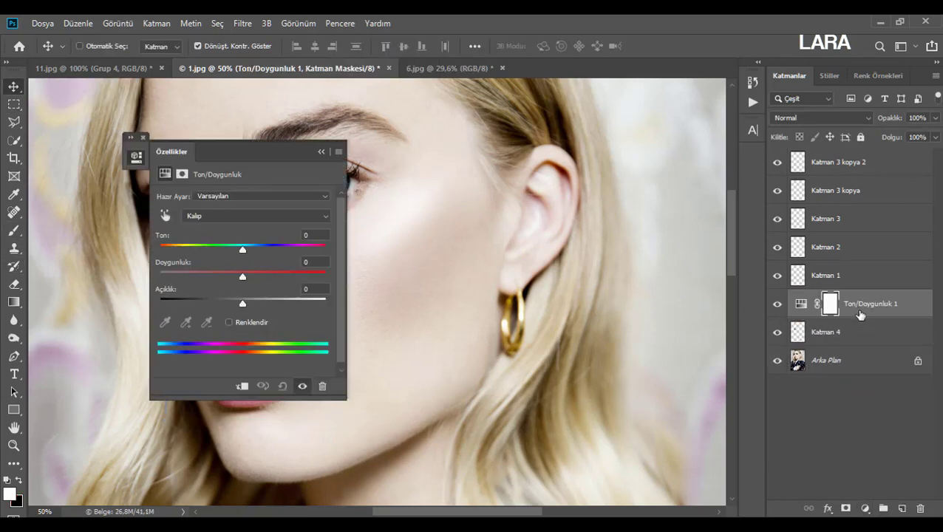
pyautogui.rightClick(859, 310)
pyautogui.click(732, 280)
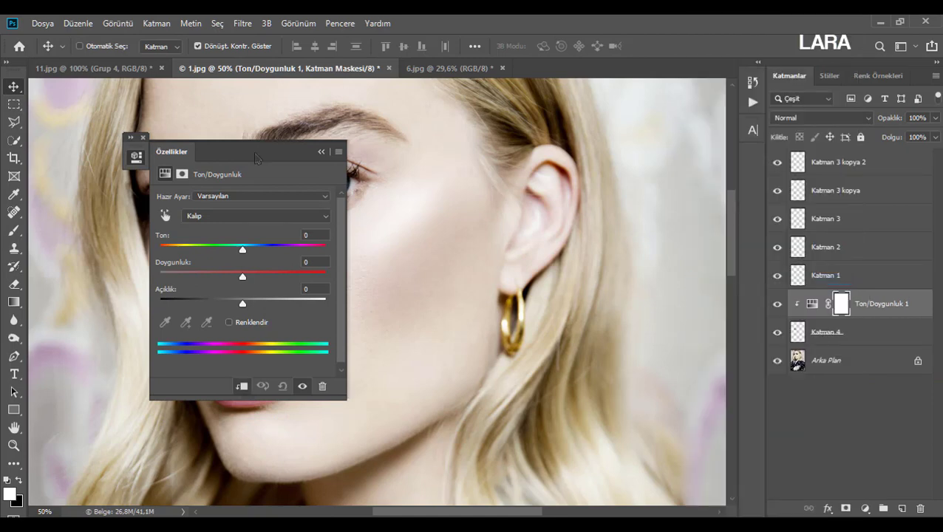
# Shift the hue of the lip layer towards purple and close the adjustment settings
pyautogui.moveTo(256, 152); pyautogui.dragTo(527, 157)
pyautogui.moveTo(435, 235); pyautogui.dragTo(420, 390)
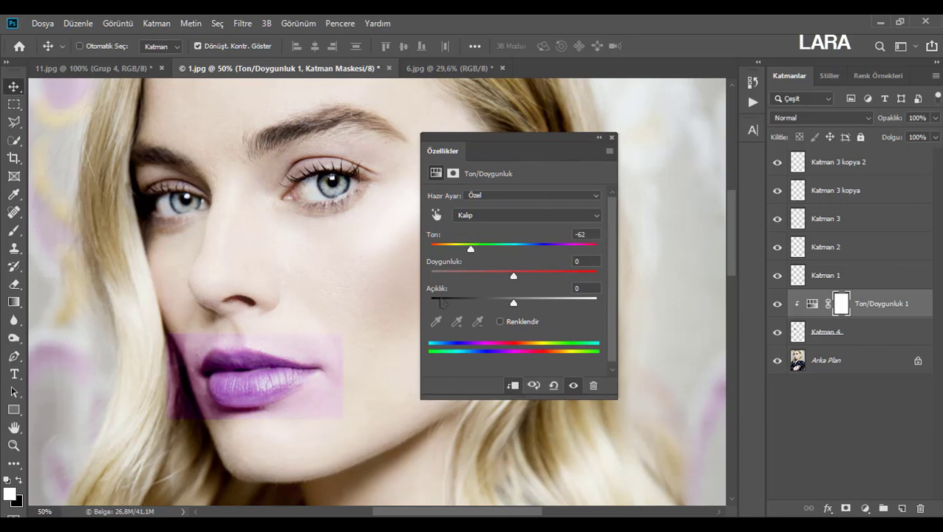
pyautogui.moveTo(430, 237); pyautogui.dragTo(426, 236)
pyautogui.click(611, 139)
# Erase the purple spill around the lips on the Hue/Saturation mask with an 88 px eraser at 100% opacity
pyautogui.press('e')
pyautogui.rightClick(249, 285)
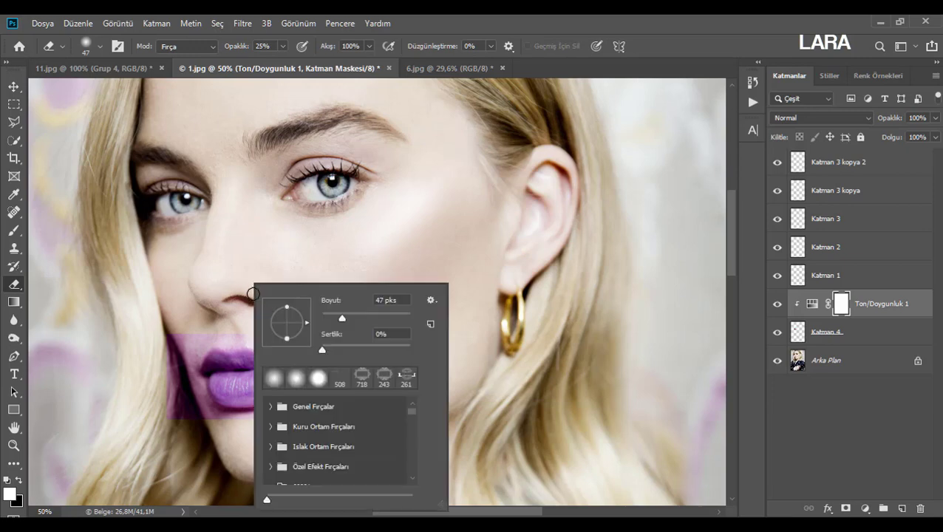
pyautogui.press('Escape')
pyautogui.press('0')
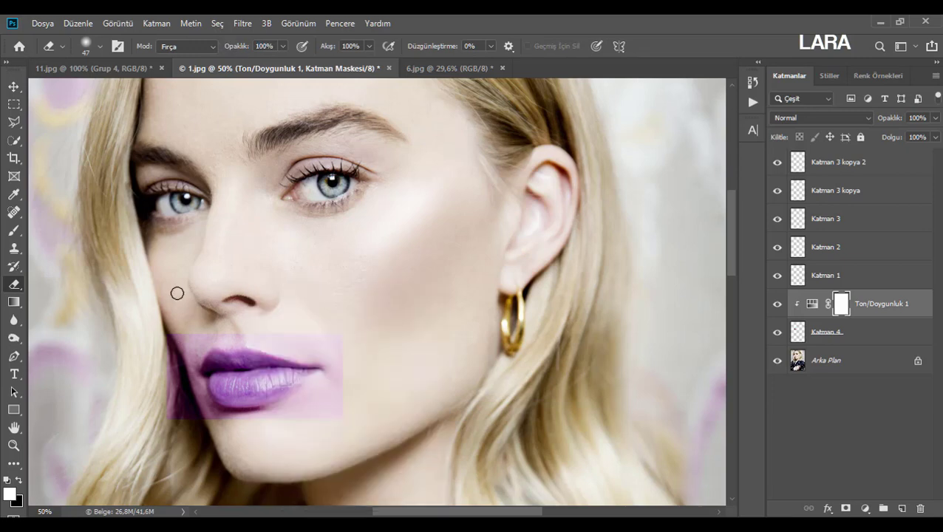
pyautogui.rightClick(177, 293)
pyautogui.press('Escape')
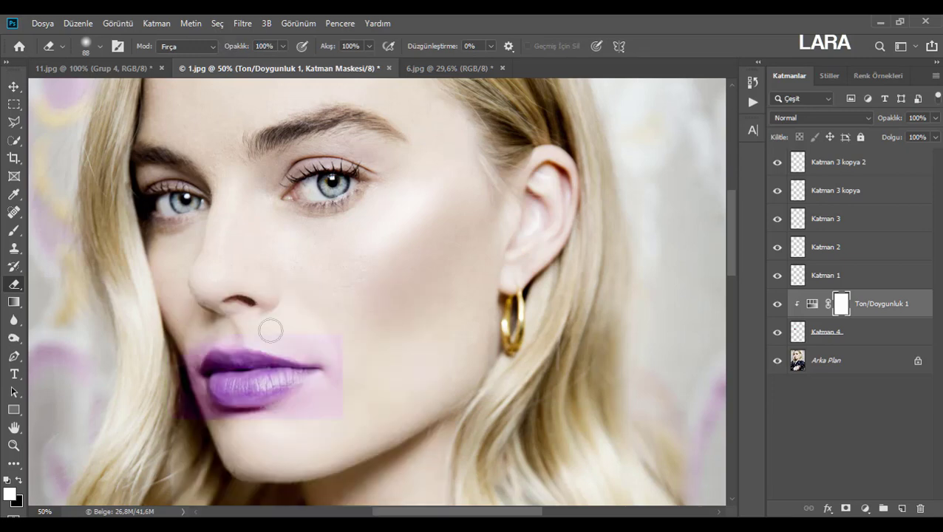
pyautogui.moveTo(270, 331)
pyautogui.mouseDown()
pyautogui.moveTo(340, 356)
pyautogui.moveTo(342, 380)
pyautogui.moveTo(271, 440)
pyautogui.moveTo(370, 366)
pyautogui.moveTo(278, 420)
pyautogui.mouseUp()
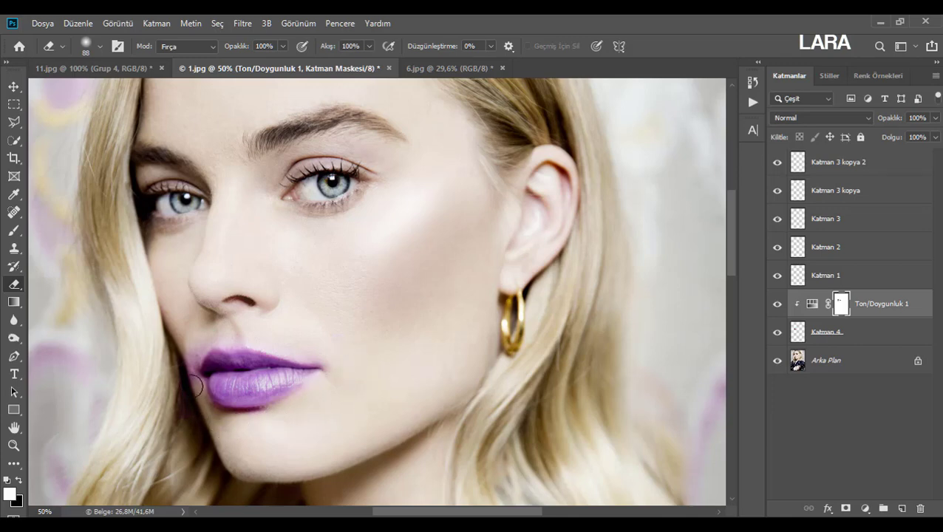
pyautogui.moveTo(188, 365)
pyautogui.mouseDown()
pyautogui.moveTo(208, 331)
pyautogui.moveTo(310, 335)
pyautogui.mouseUp()
pyautogui.hotkey('ctrl', '0')
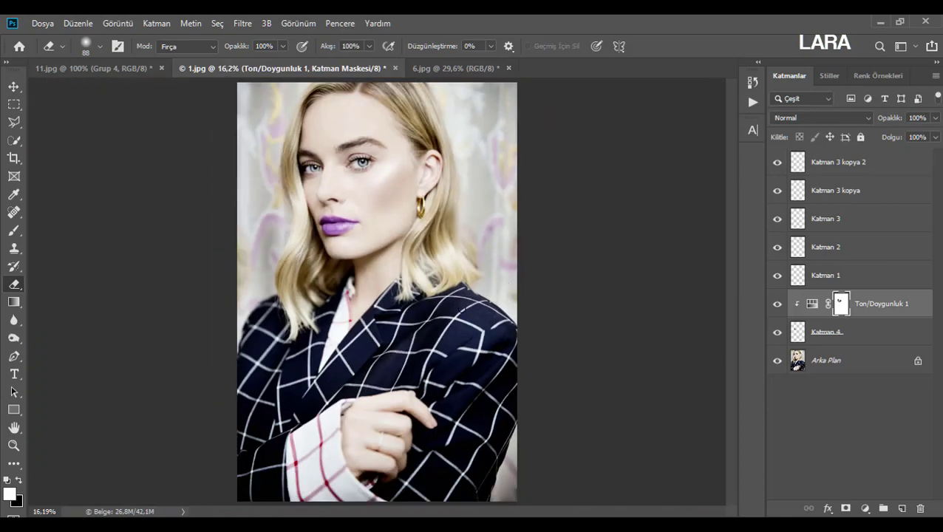
# Group all the makeup layers above the background, including the lip layer and its Hue/Saturation adjustment
pyautogui.moveTo(837, 335); pyautogui.dragTo(817, 164)
pyautogui.hotkey('ctrl', 'g')
pyautogui.press('v')
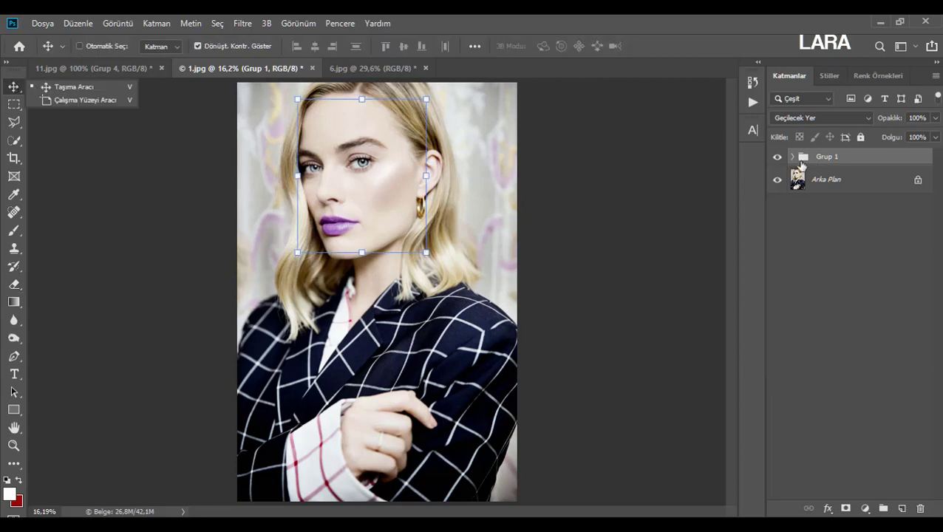
# Group the lip layer with its Hue/Saturation adjustment inside Grup 1, and collapse Grup 1
pyautogui.click(793, 157)
pyautogui.click(893, 329)
pyautogui.keyDown('shift'); pyautogui.click(856, 350); pyautogui.keyUp('shift')
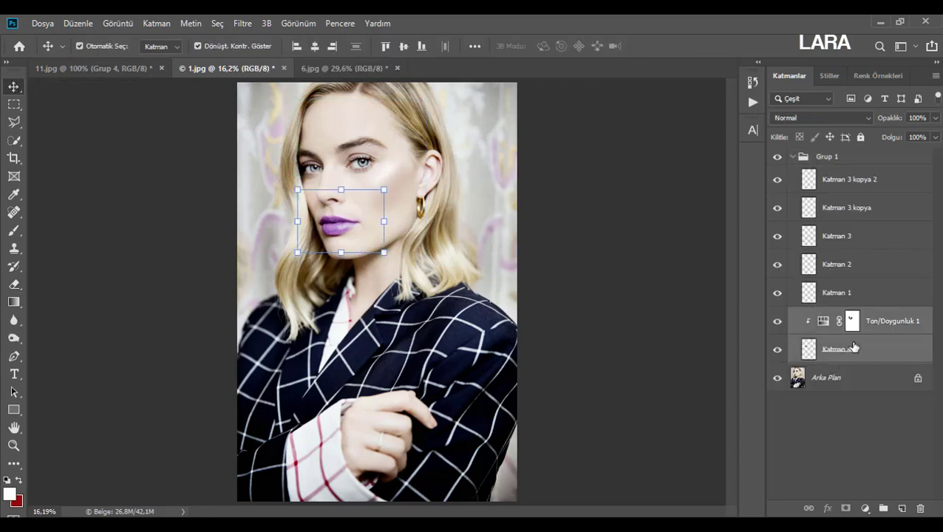
pyautogui.hotkey('ctrl', 'g')
pyautogui.click(794, 157)
# Hide and show Grup 1 to compare the face with and without makeup, and inspect it at 25% zoom
pyautogui.hotkey('ctrl', '+')
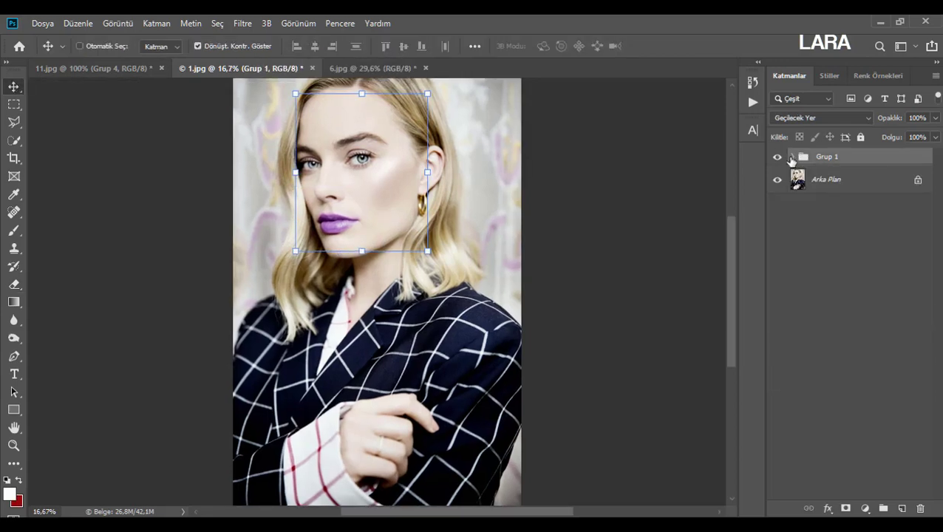
pyautogui.click(778, 157)
pyautogui.click(778, 157)
pyautogui.hotkey('ctrl', '+')
pyautogui.scroll(3, 736, 295)
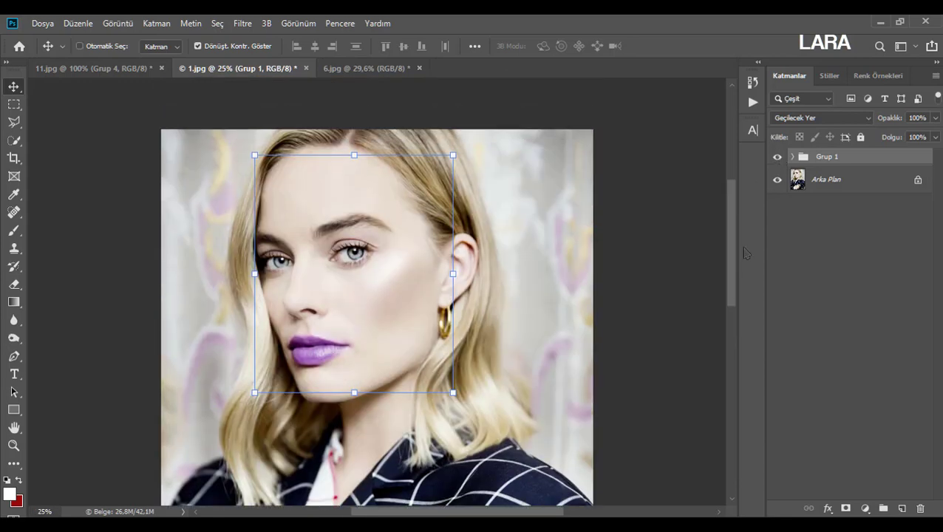
pyautogui.moveTo(730, 283); pyautogui.dragTo(731, 308)
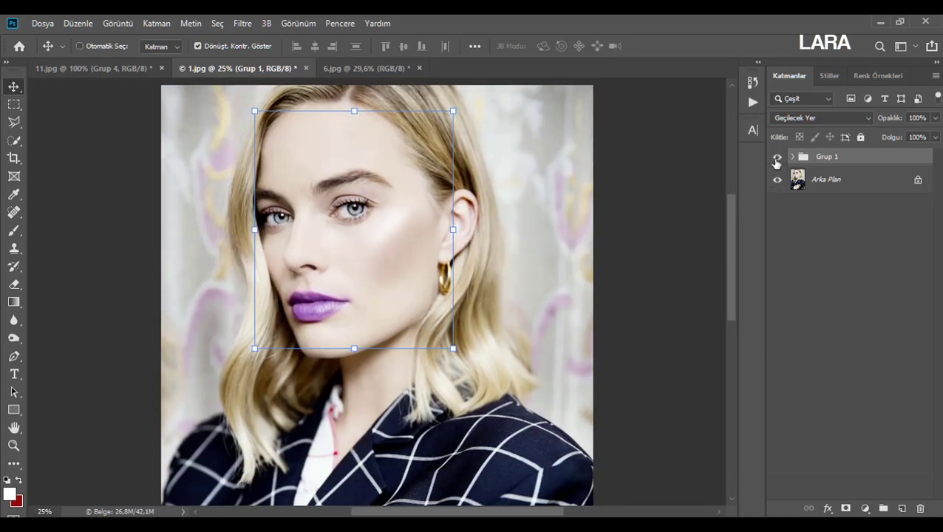